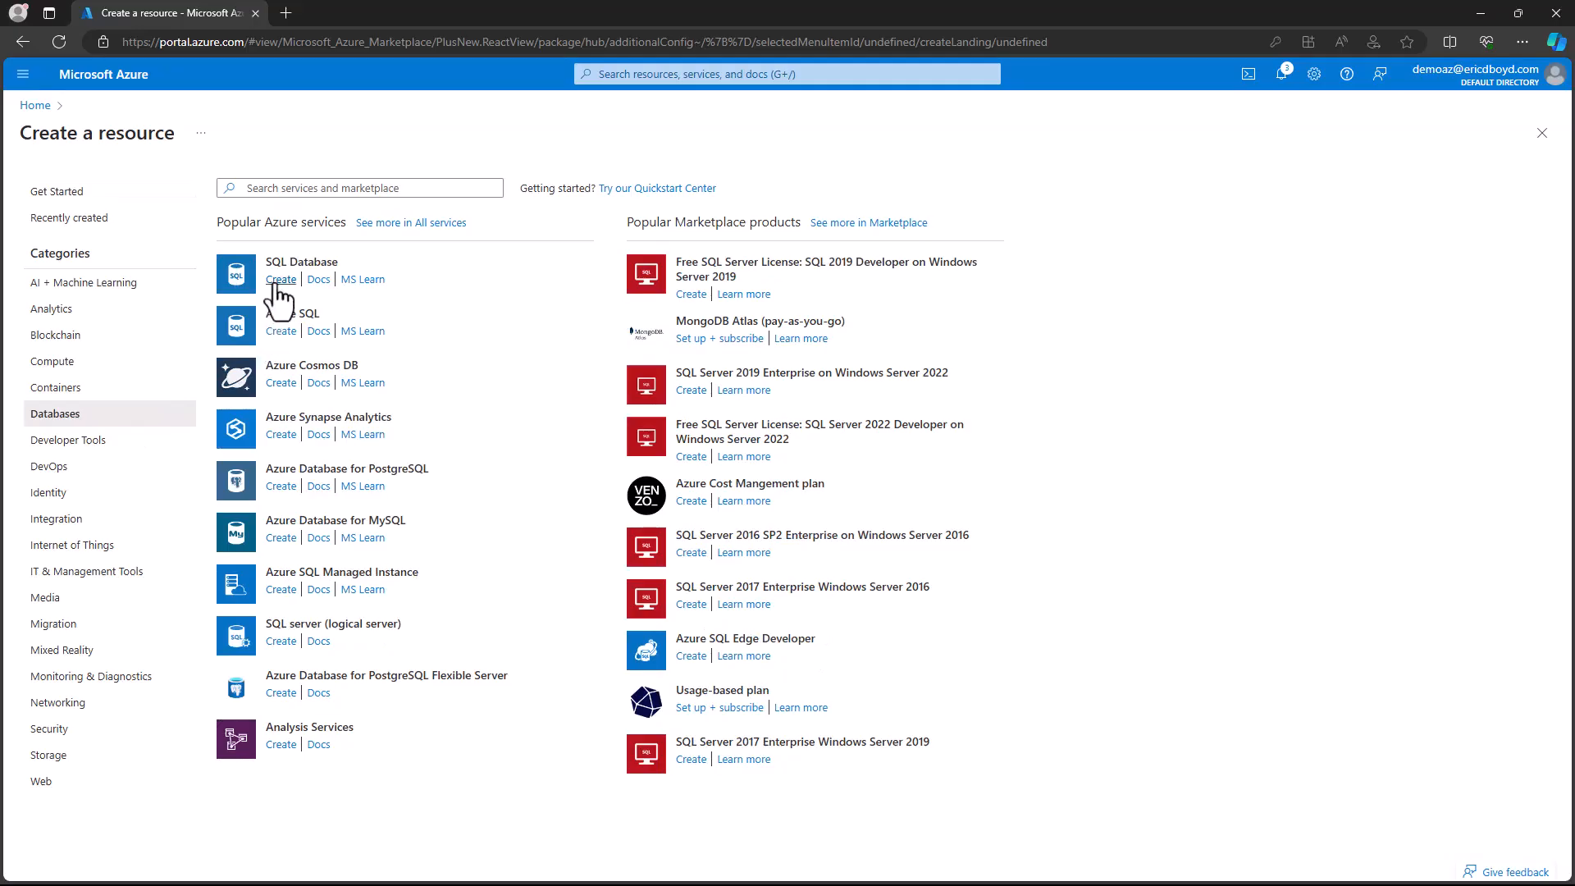
# - Start a new SQL database named azuredemodb in the resource group rg-GettingStartedWindowsAppService
pyautogui.click(279, 281)
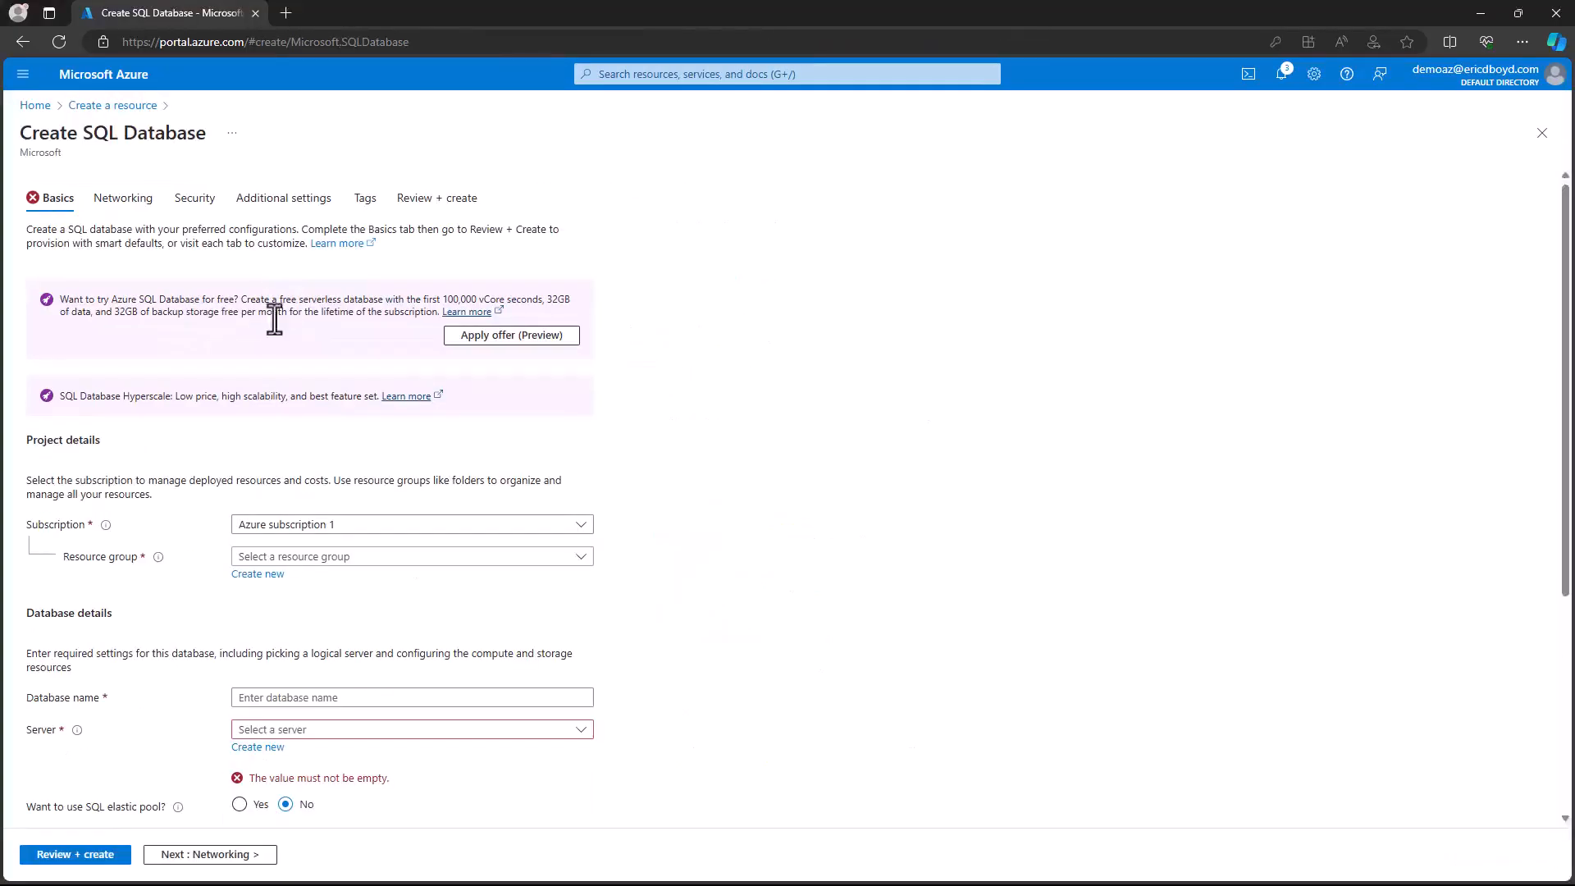
pyautogui.click(579, 563)
pyautogui.click(496, 665)
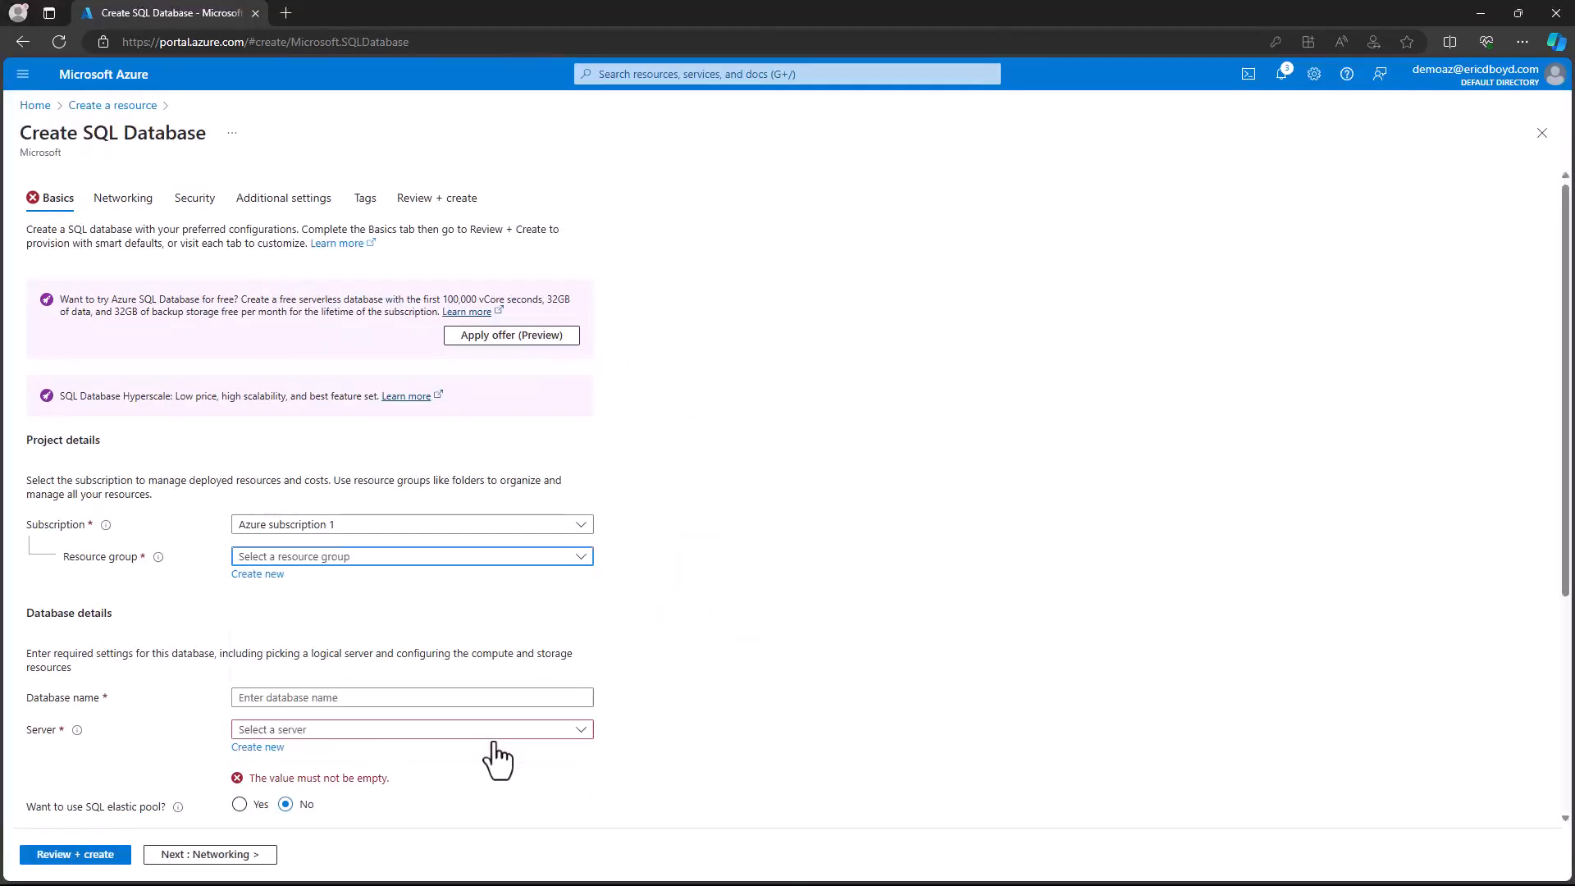
pyautogui.click(402, 697)
pyautogui.write('azuredemodb')
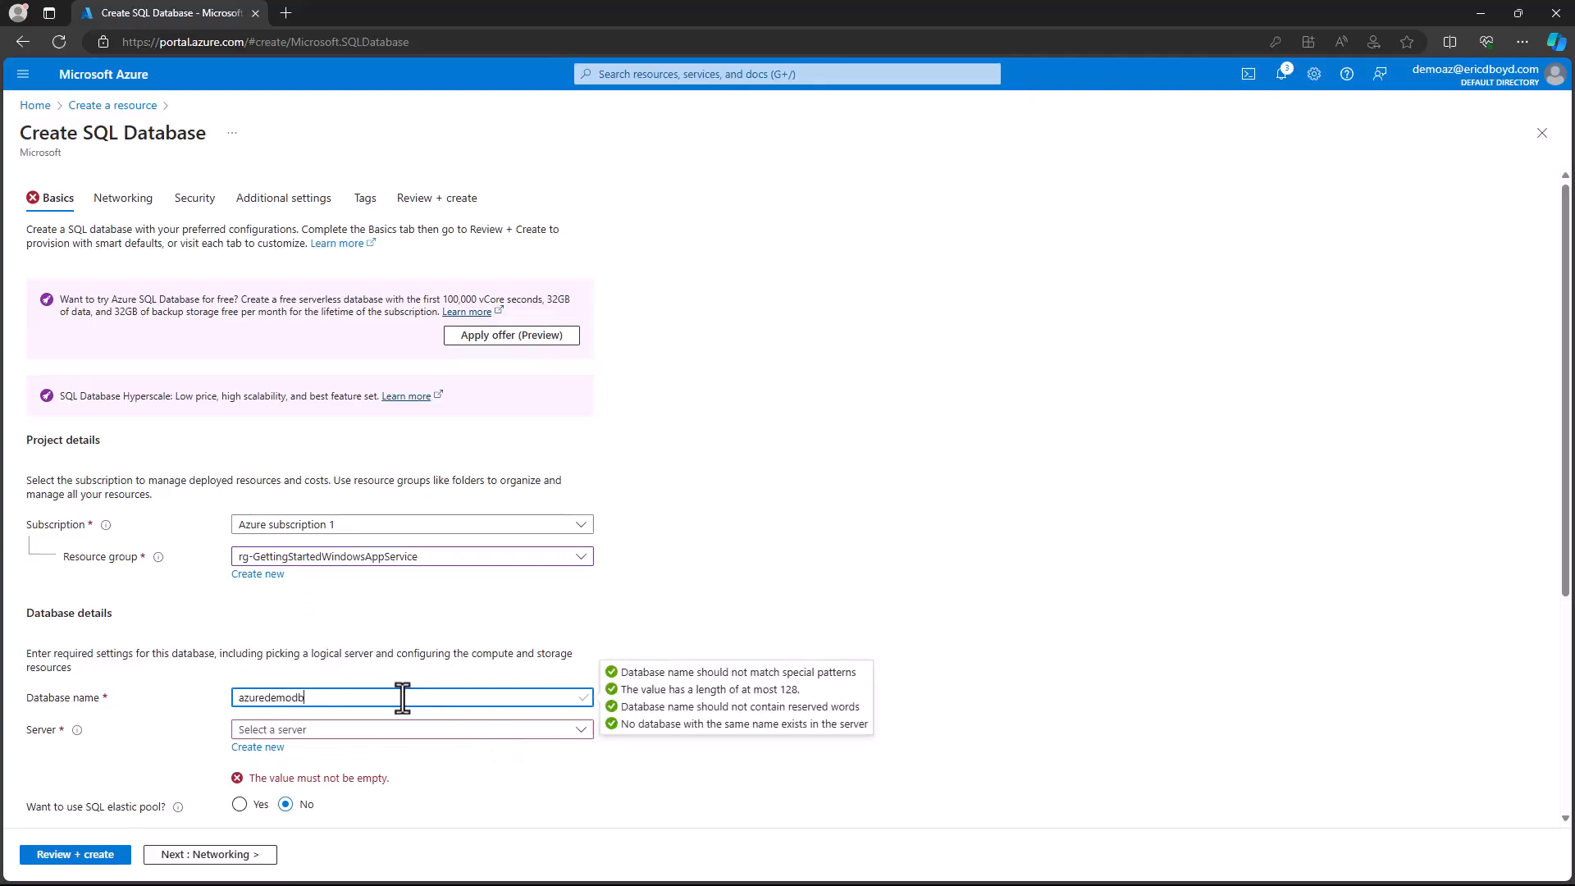
pyautogui.press('Tab')
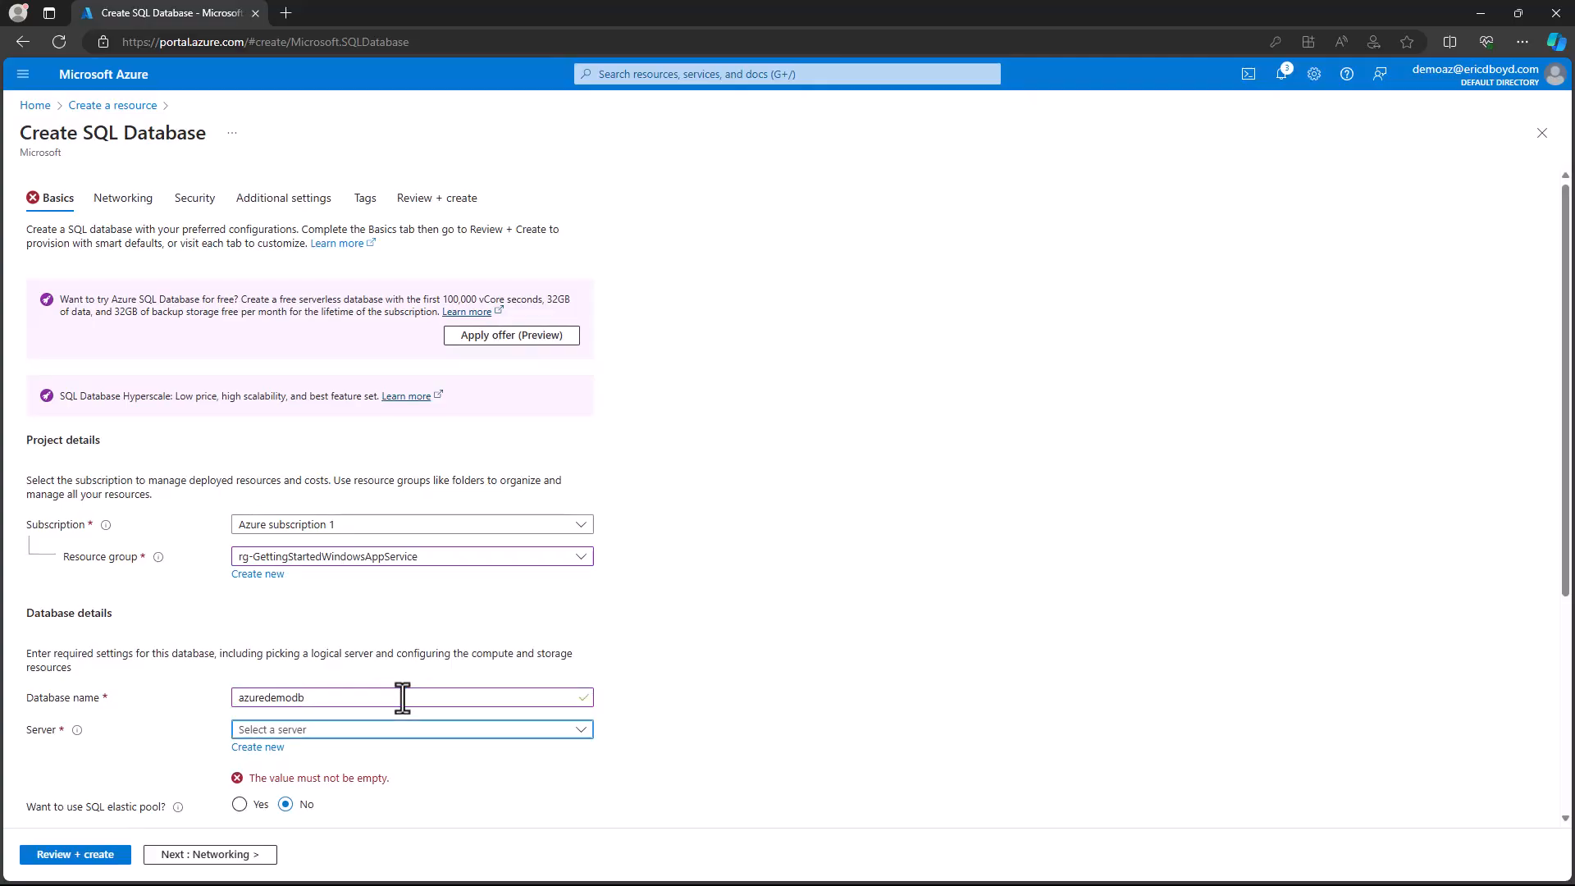
# - Start a new logical server for the database and name it azuredemosqldbsrv
pyautogui.click(274, 748)
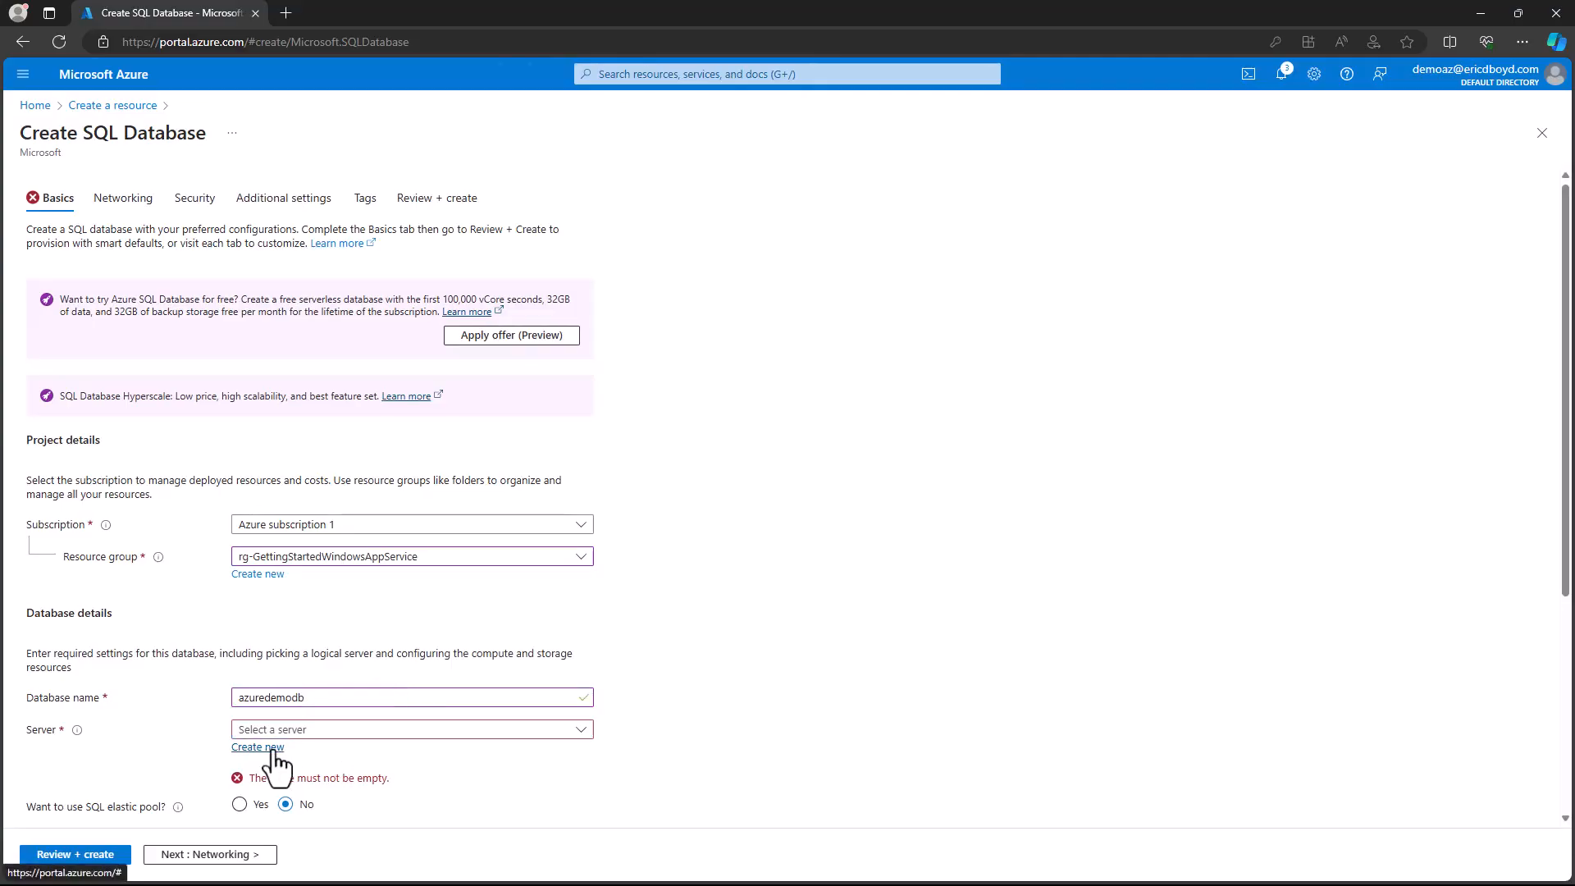
pyautogui.write('azuredemosqldbsrv')
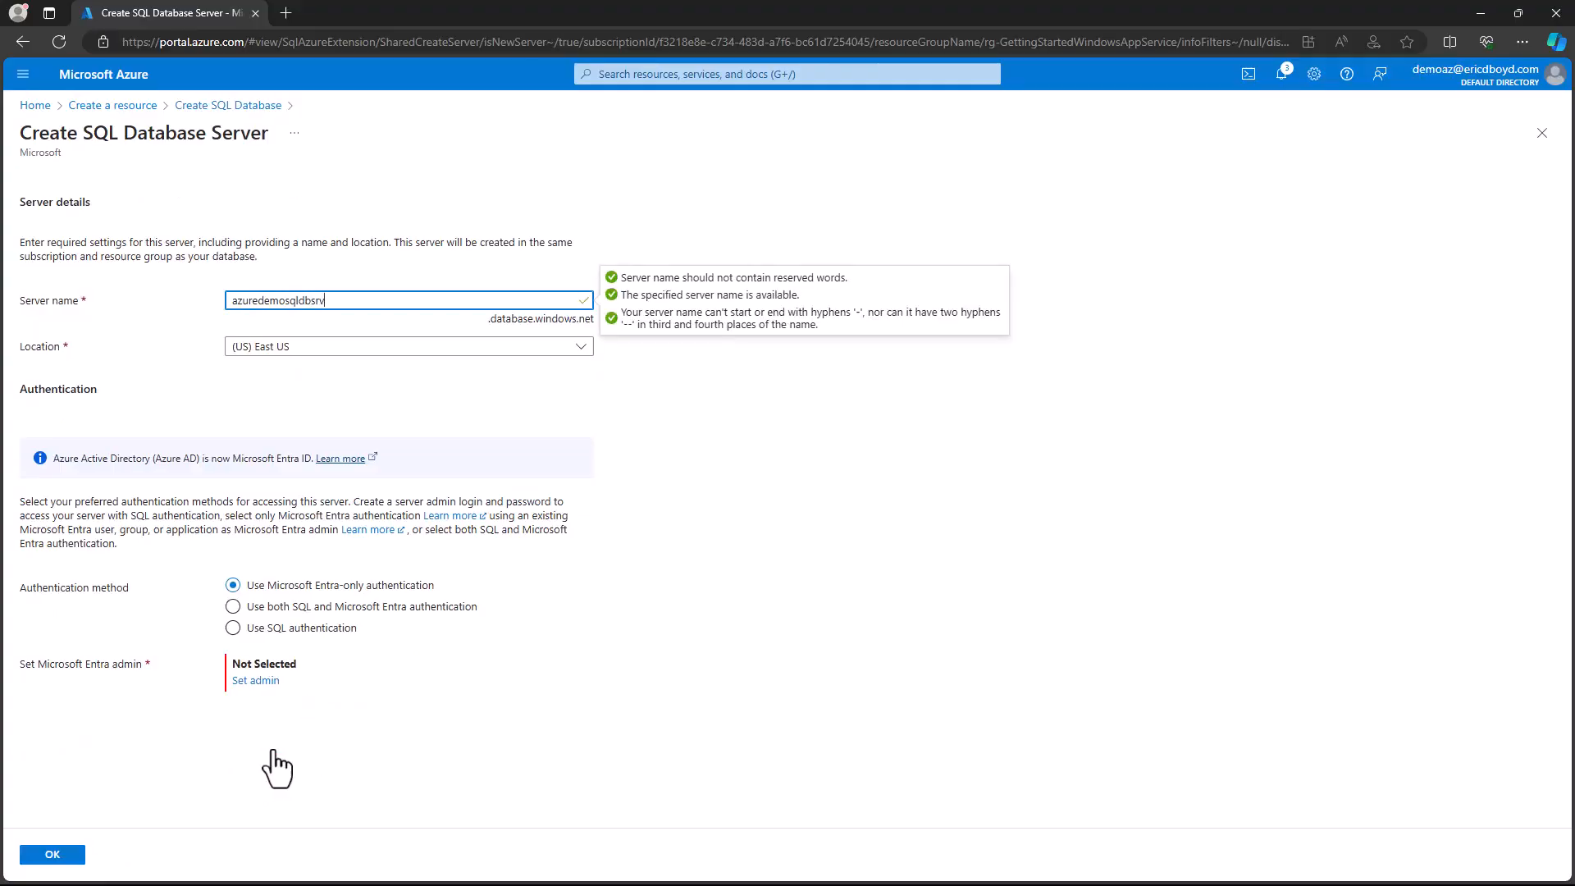
pyautogui.press('Tab')
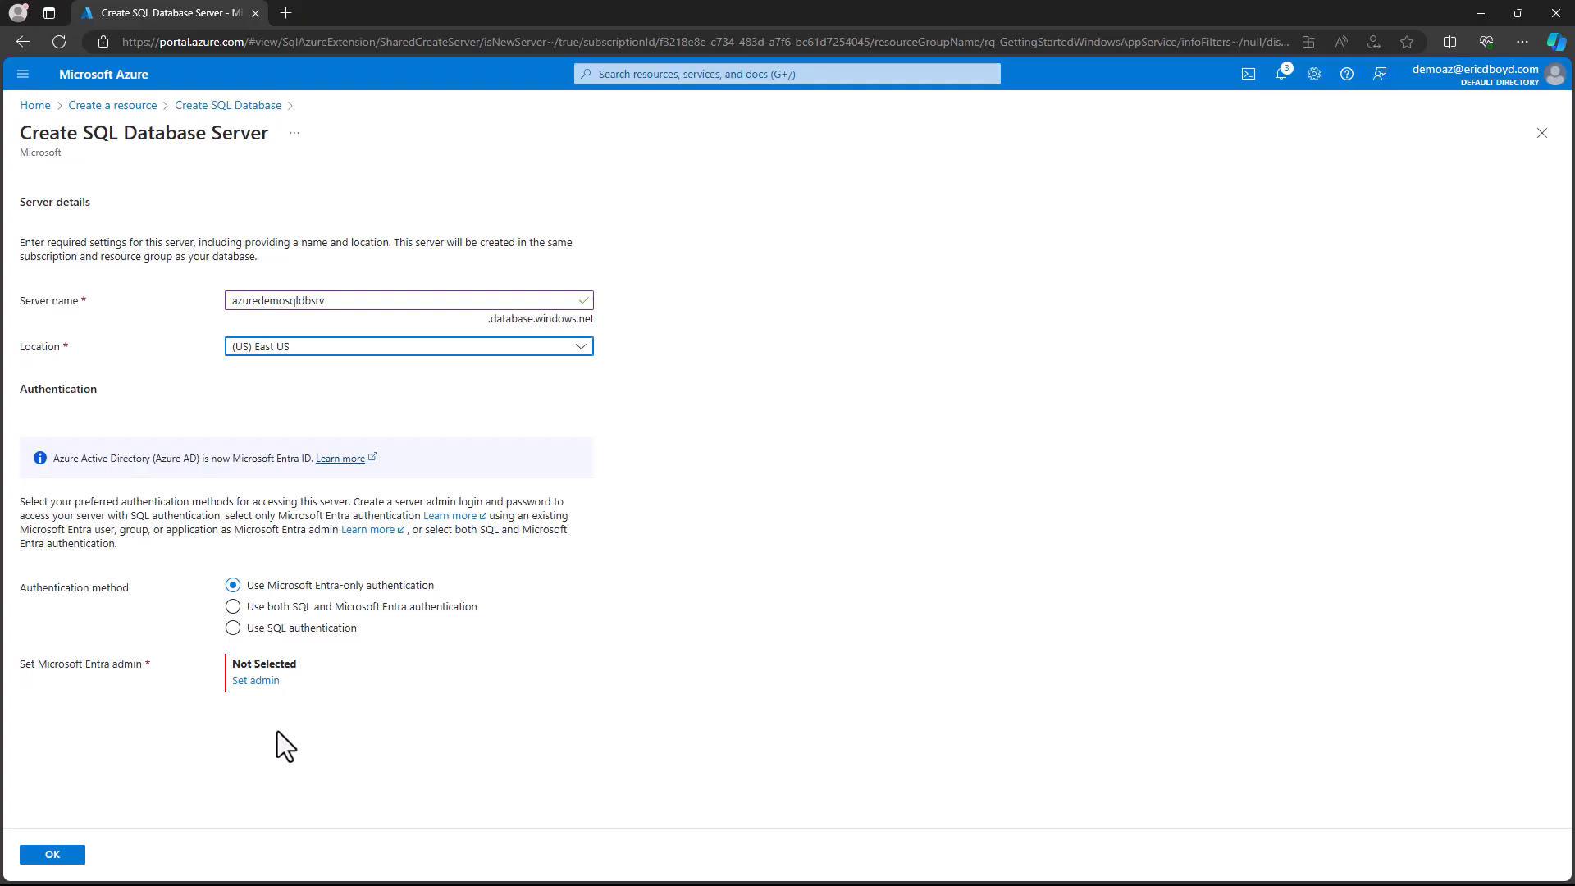
# - Assign the directory's user account as the server's Microsoft Entra admin and accept the server settings
pyautogui.click(259, 689)
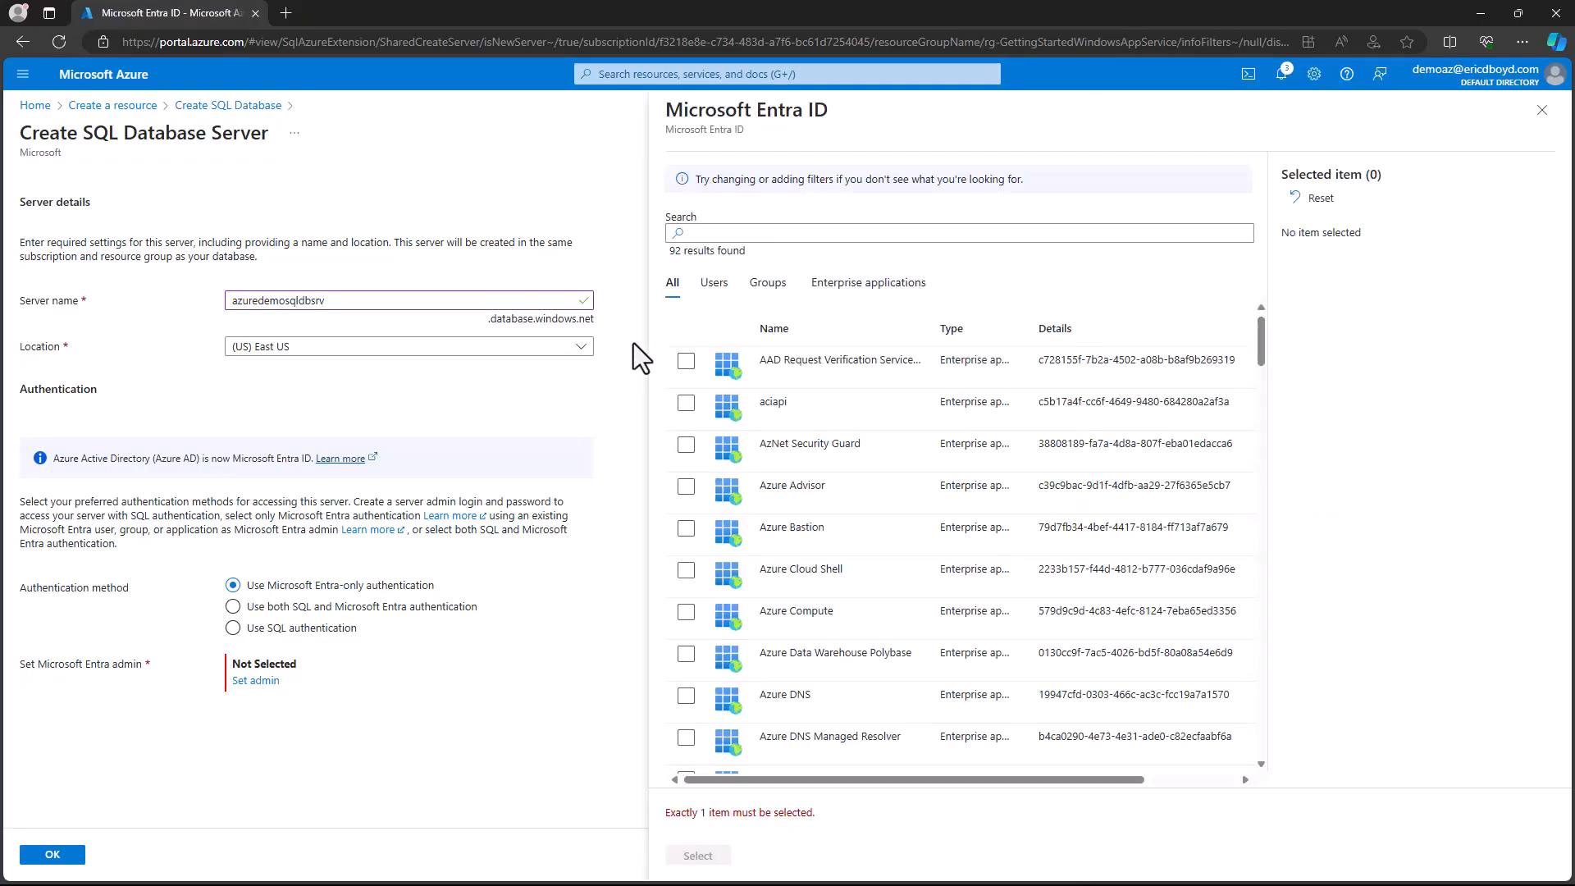
pyautogui.click(703, 284)
pyautogui.click(688, 366)
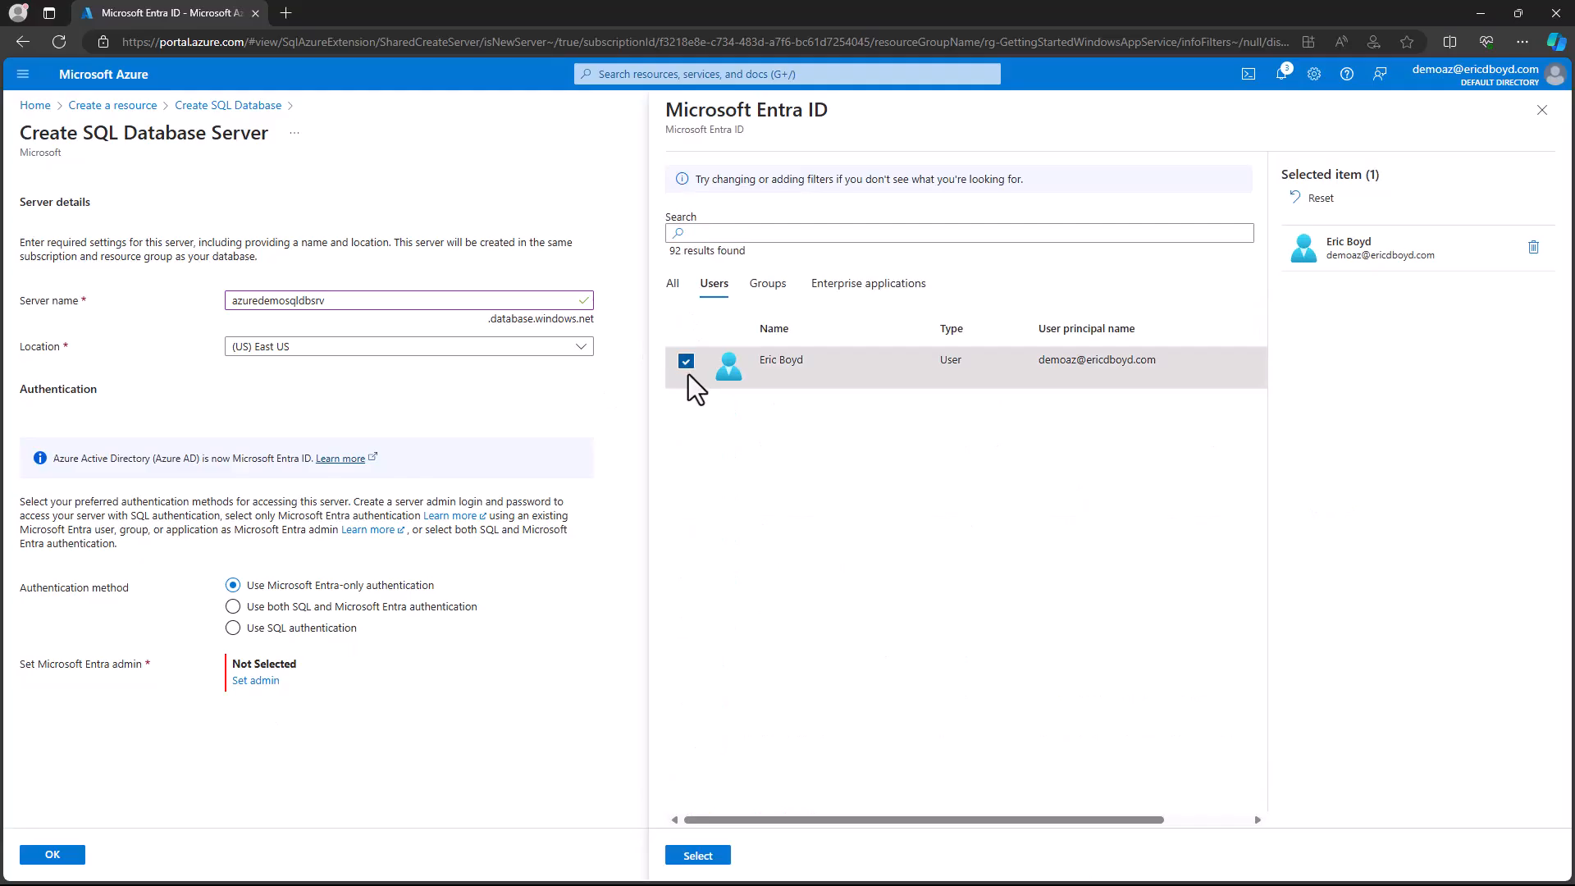
pyautogui.click(689, 856)
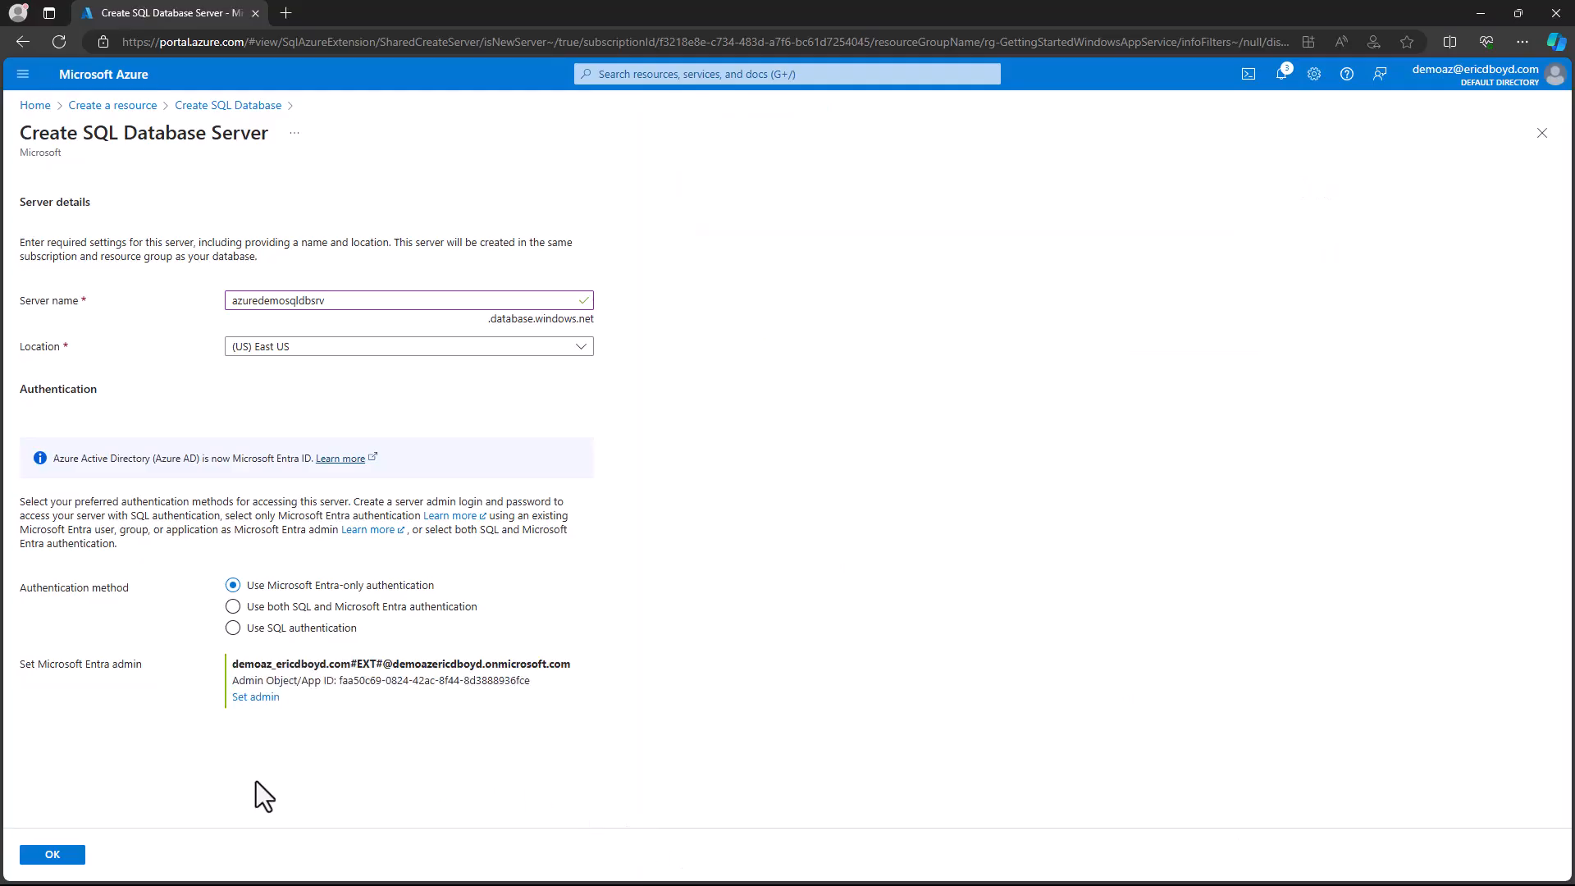
pyautogui.click(73, 857)
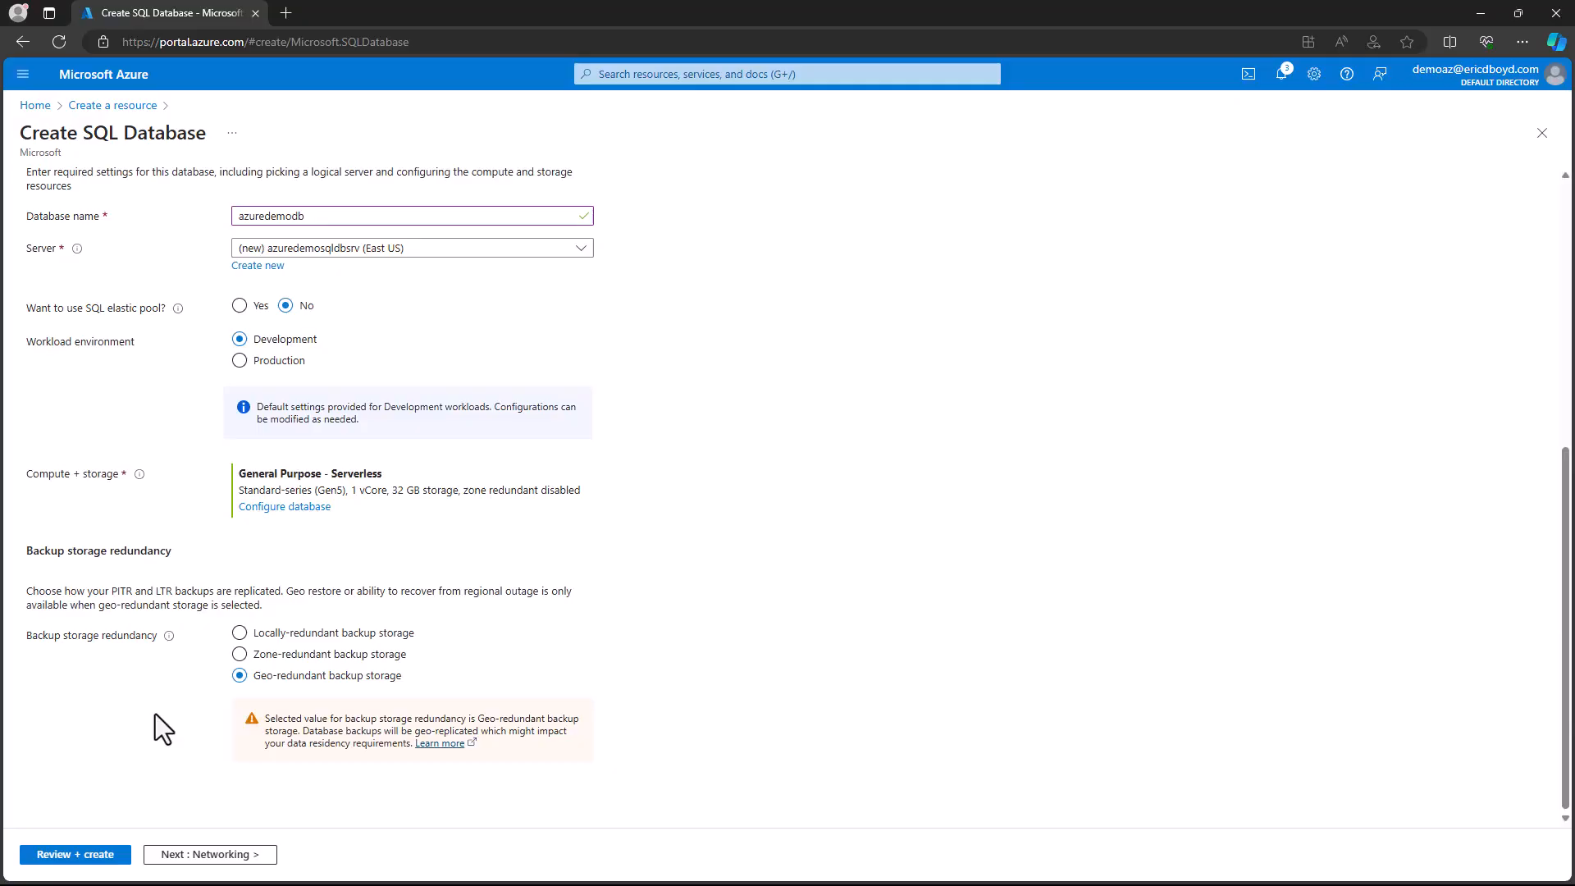
# - Set the workload environment to Production and apply the General Purpose service tier to the database
pyautogui.click(240, 363)
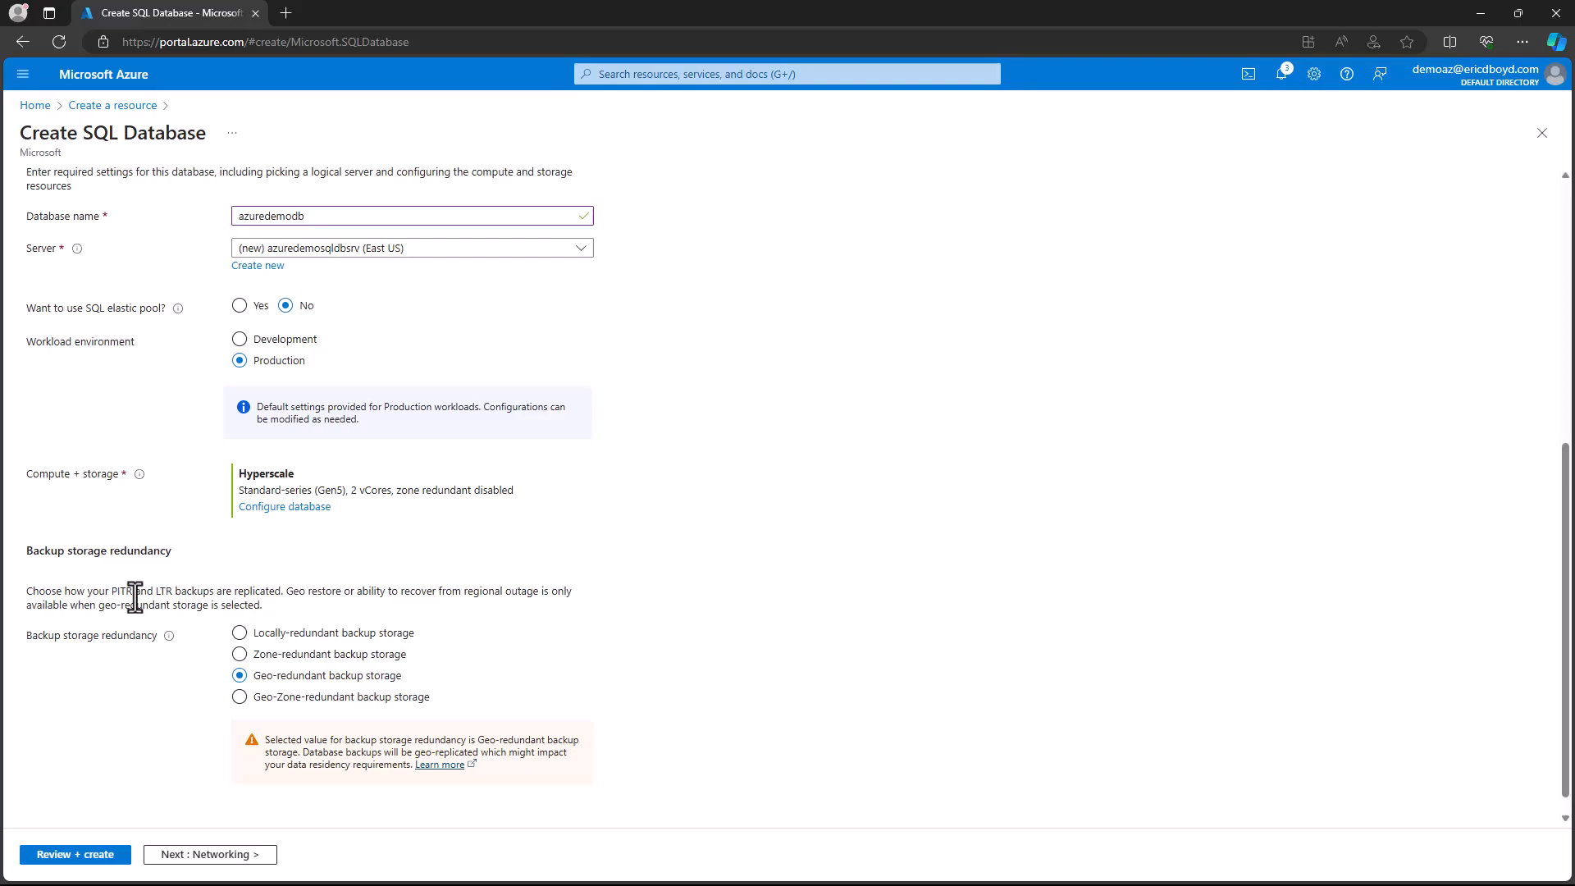
pyautogui.click(297, 508)
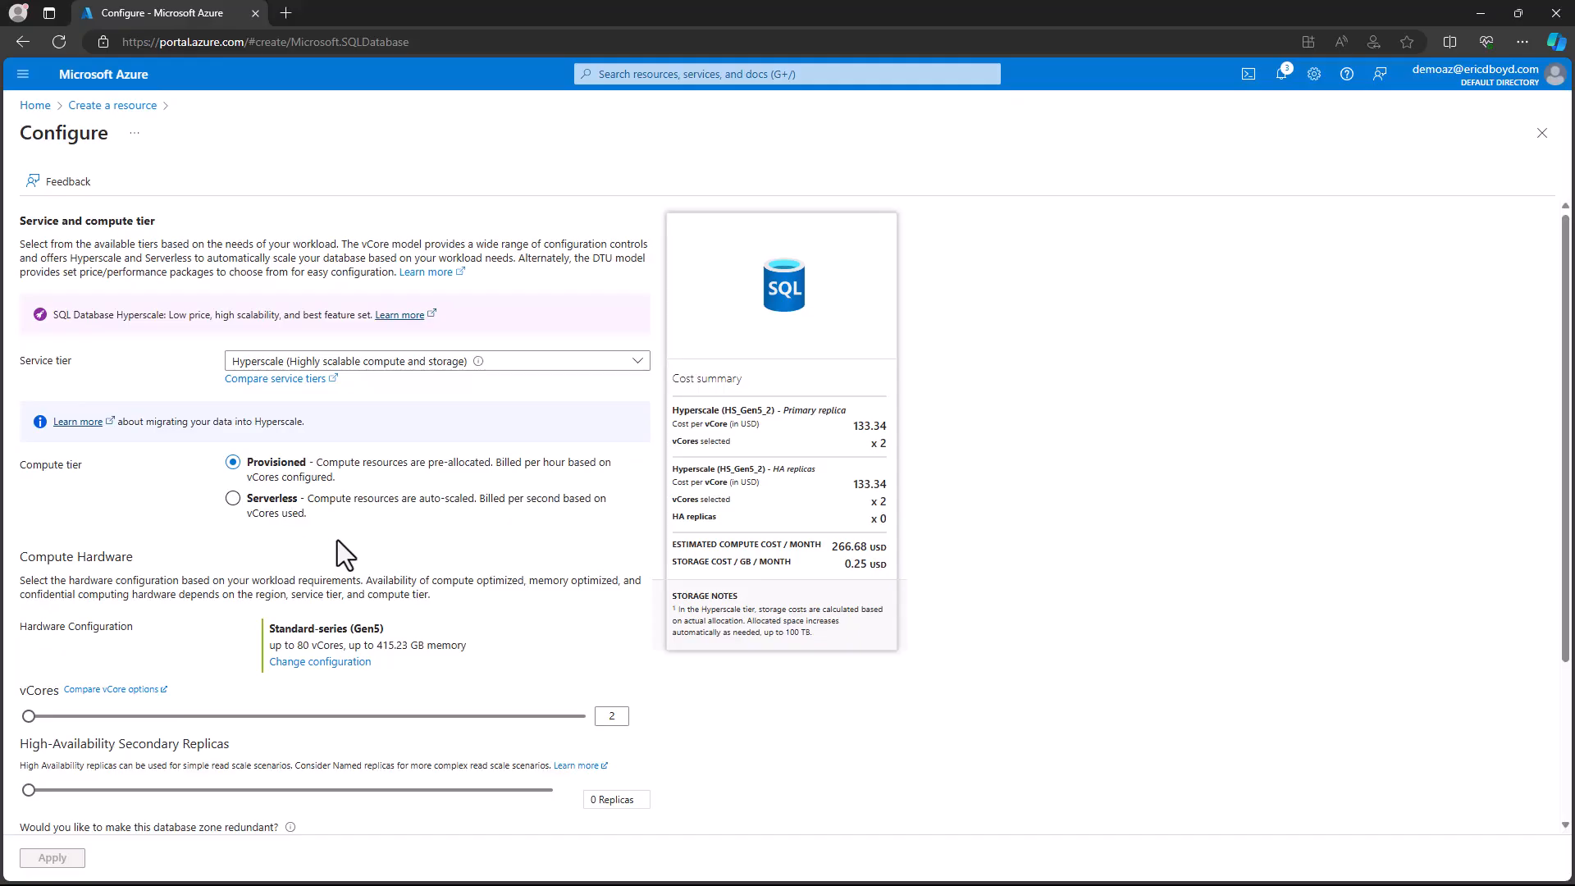
pyautogui.click(636, 362)
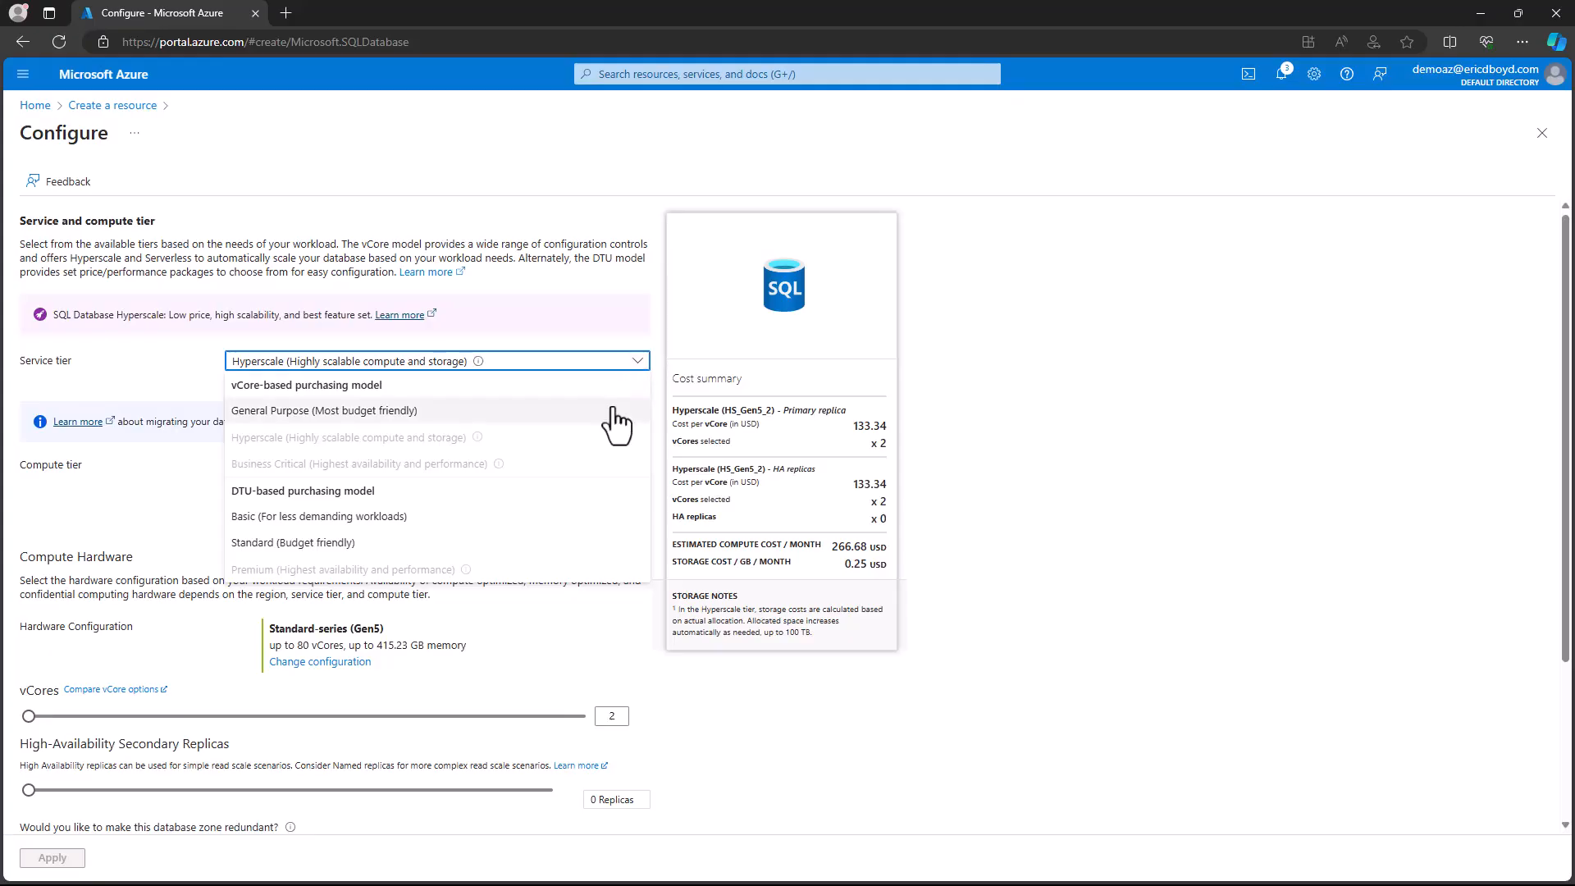
pyautogui.click(617, 411)
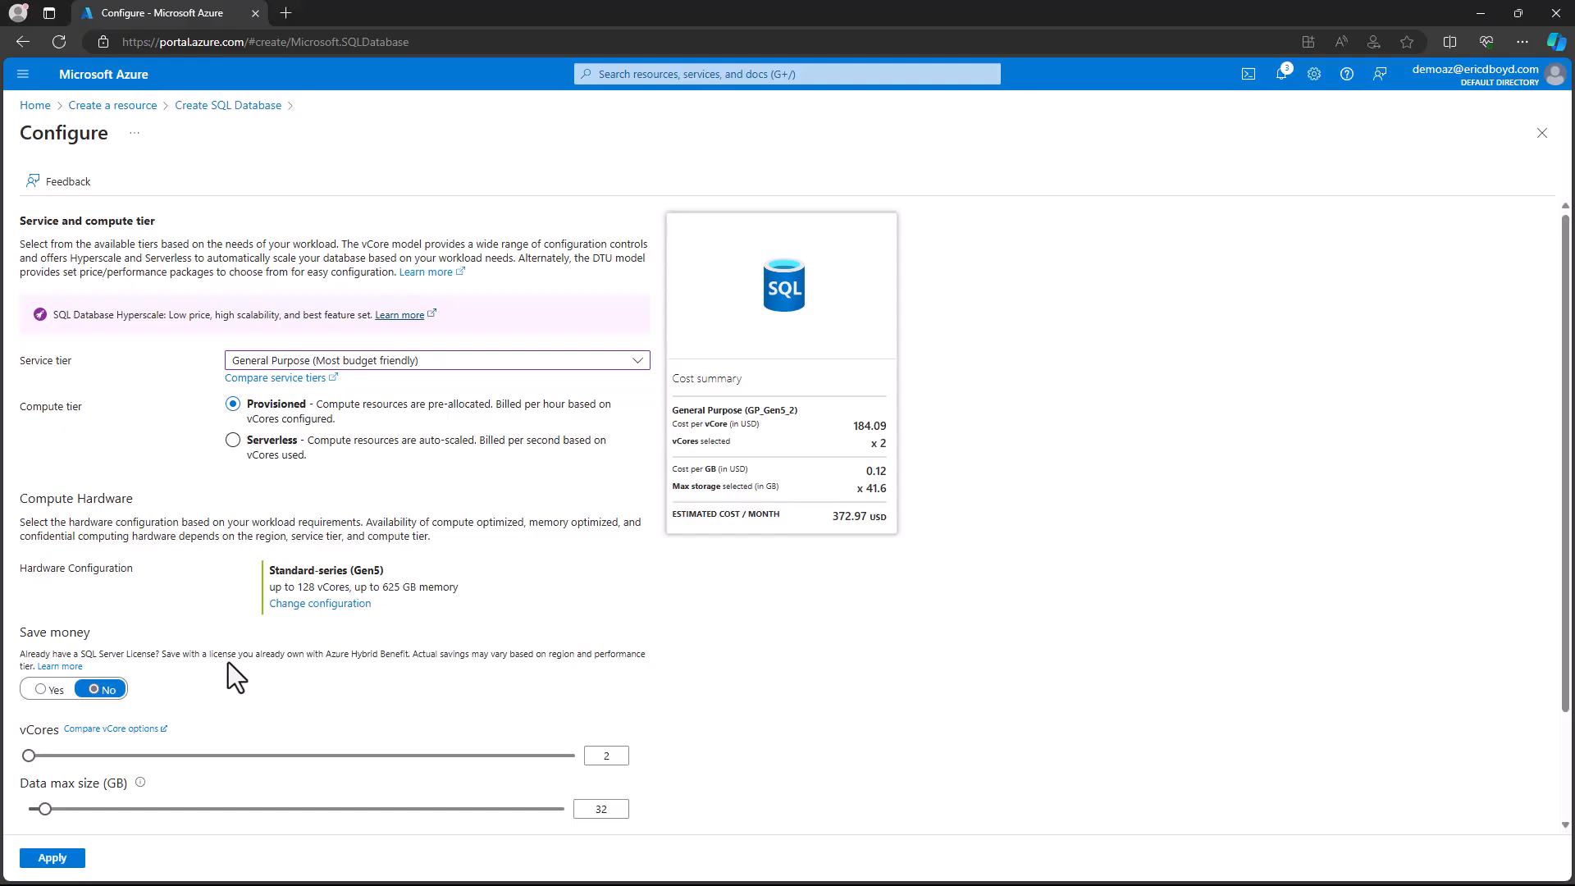
pyautogui.scroll(-2, 228, 662)
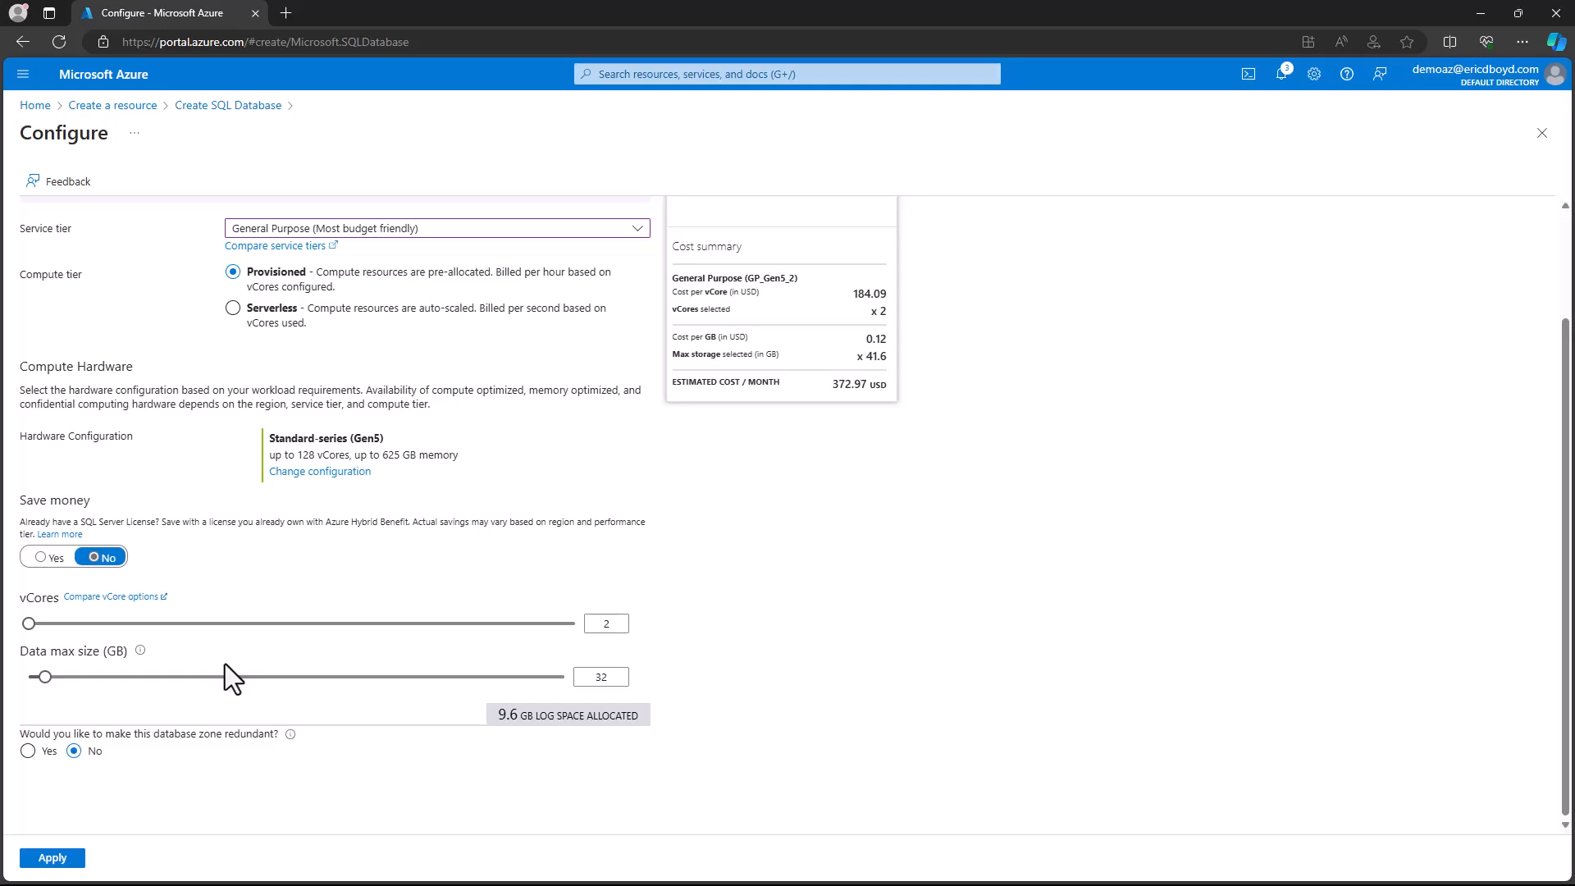
pyautogui.click(54, 858)
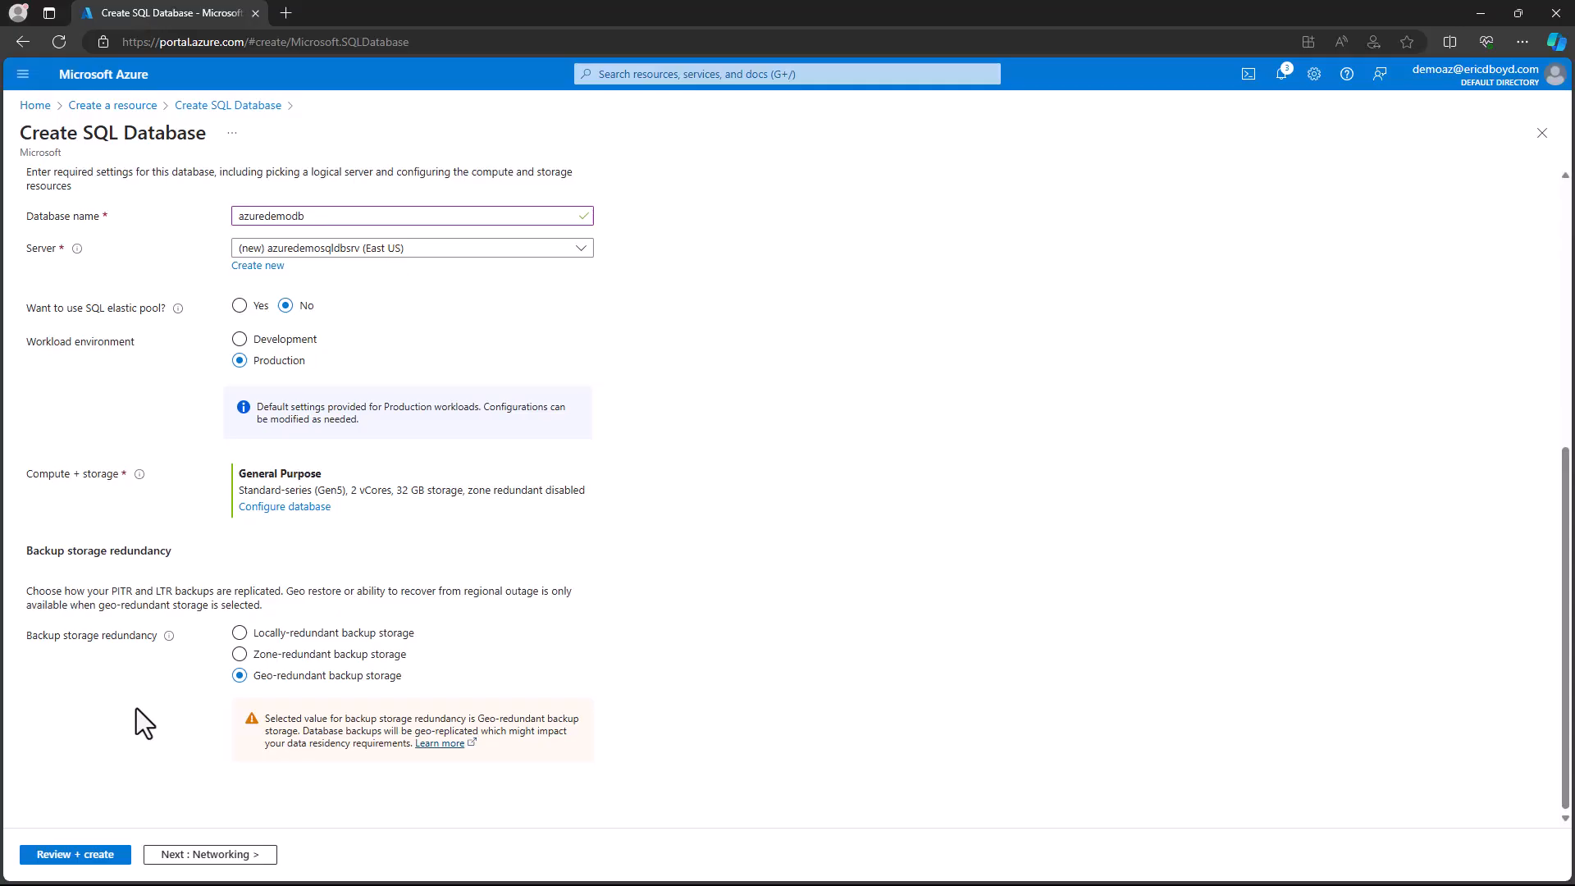
# - Review the SQL database configuration and create the database
pyautogui.scroll(4, 136, 707)
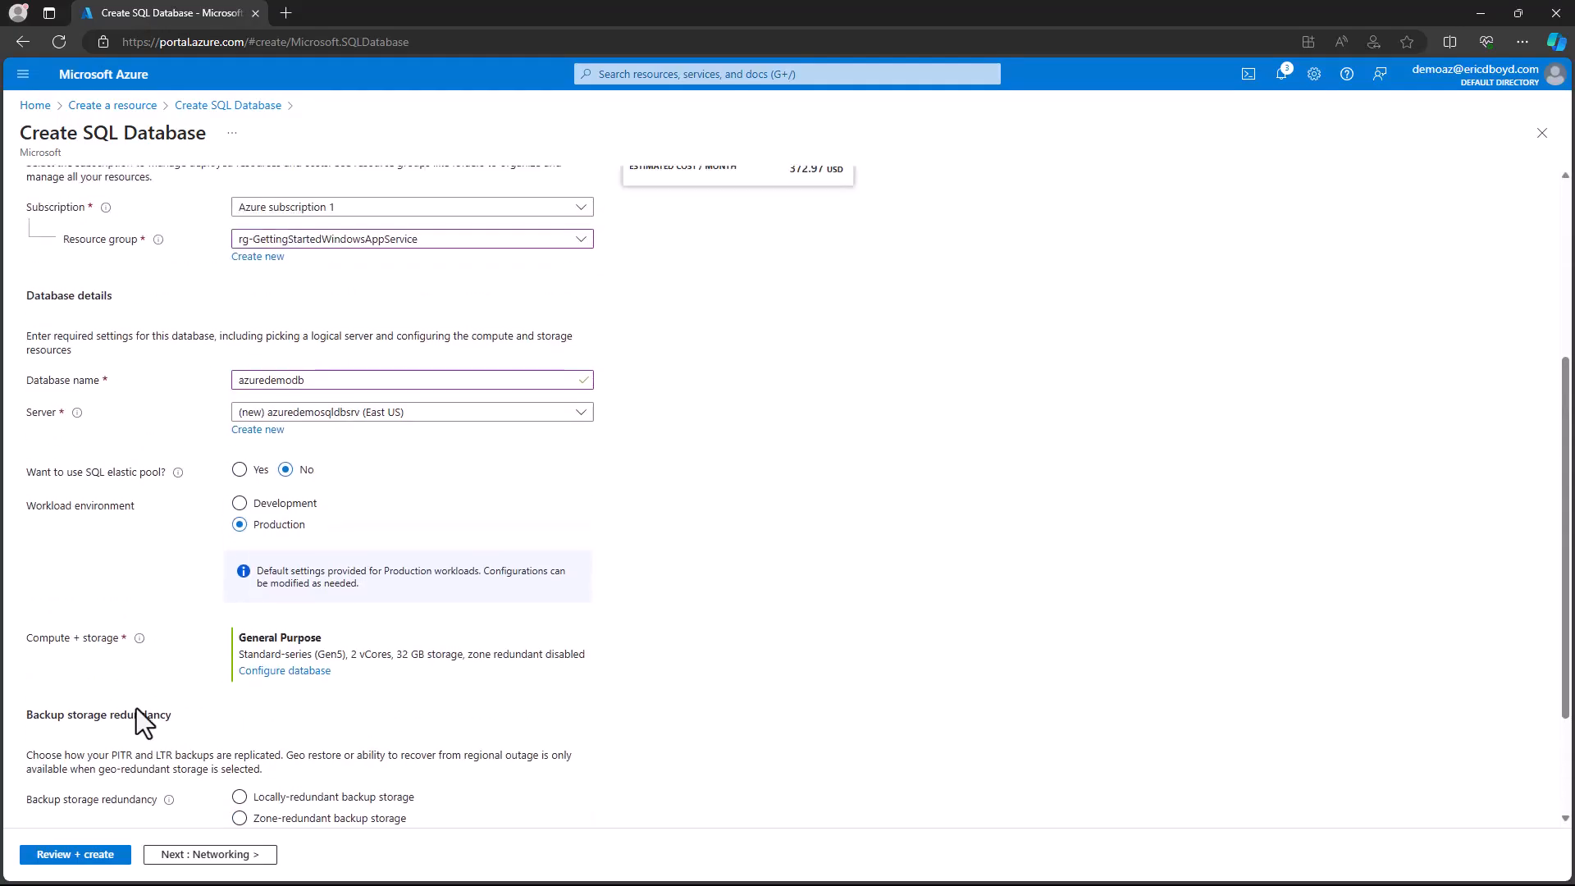
pyautogui.scroll(2, 136, 707)
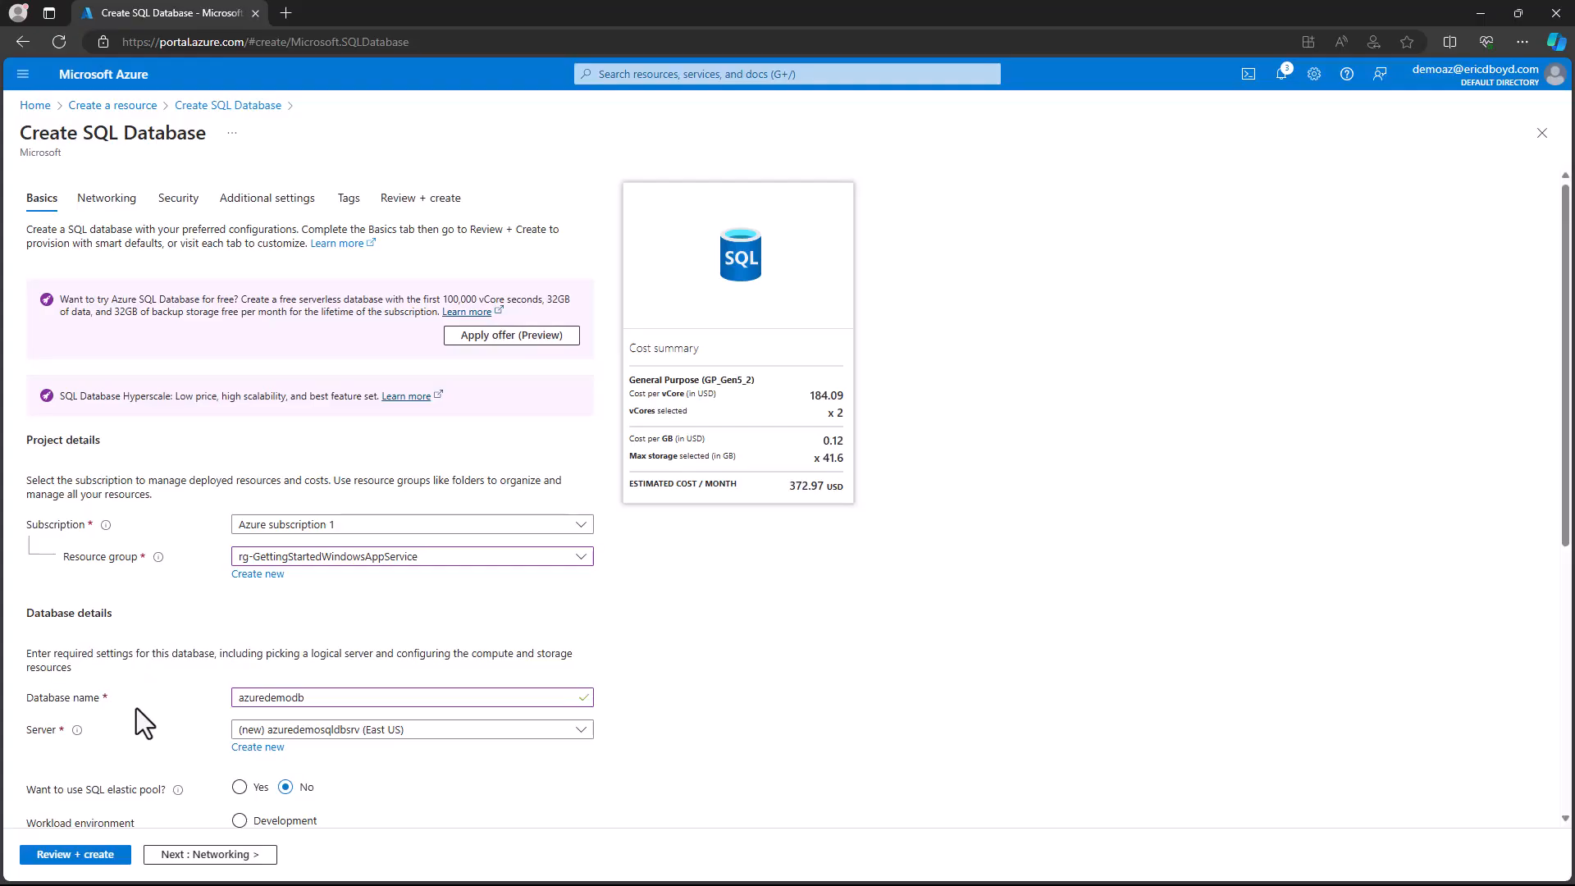
pyautogui.click(119, 855)
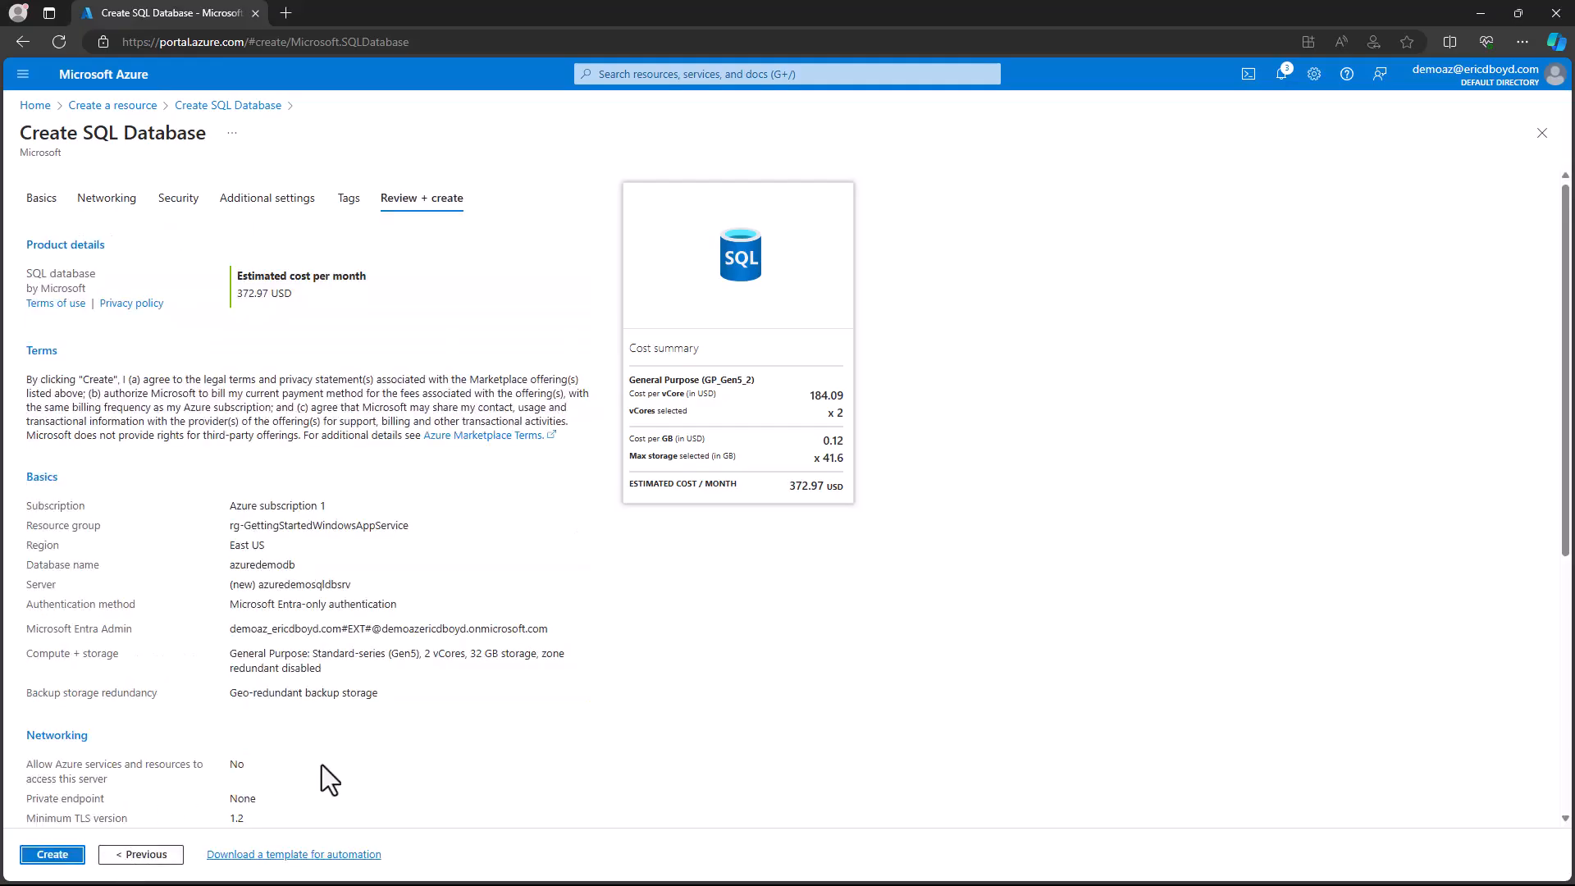
pyautogui.scroll(-5, 444, 779)
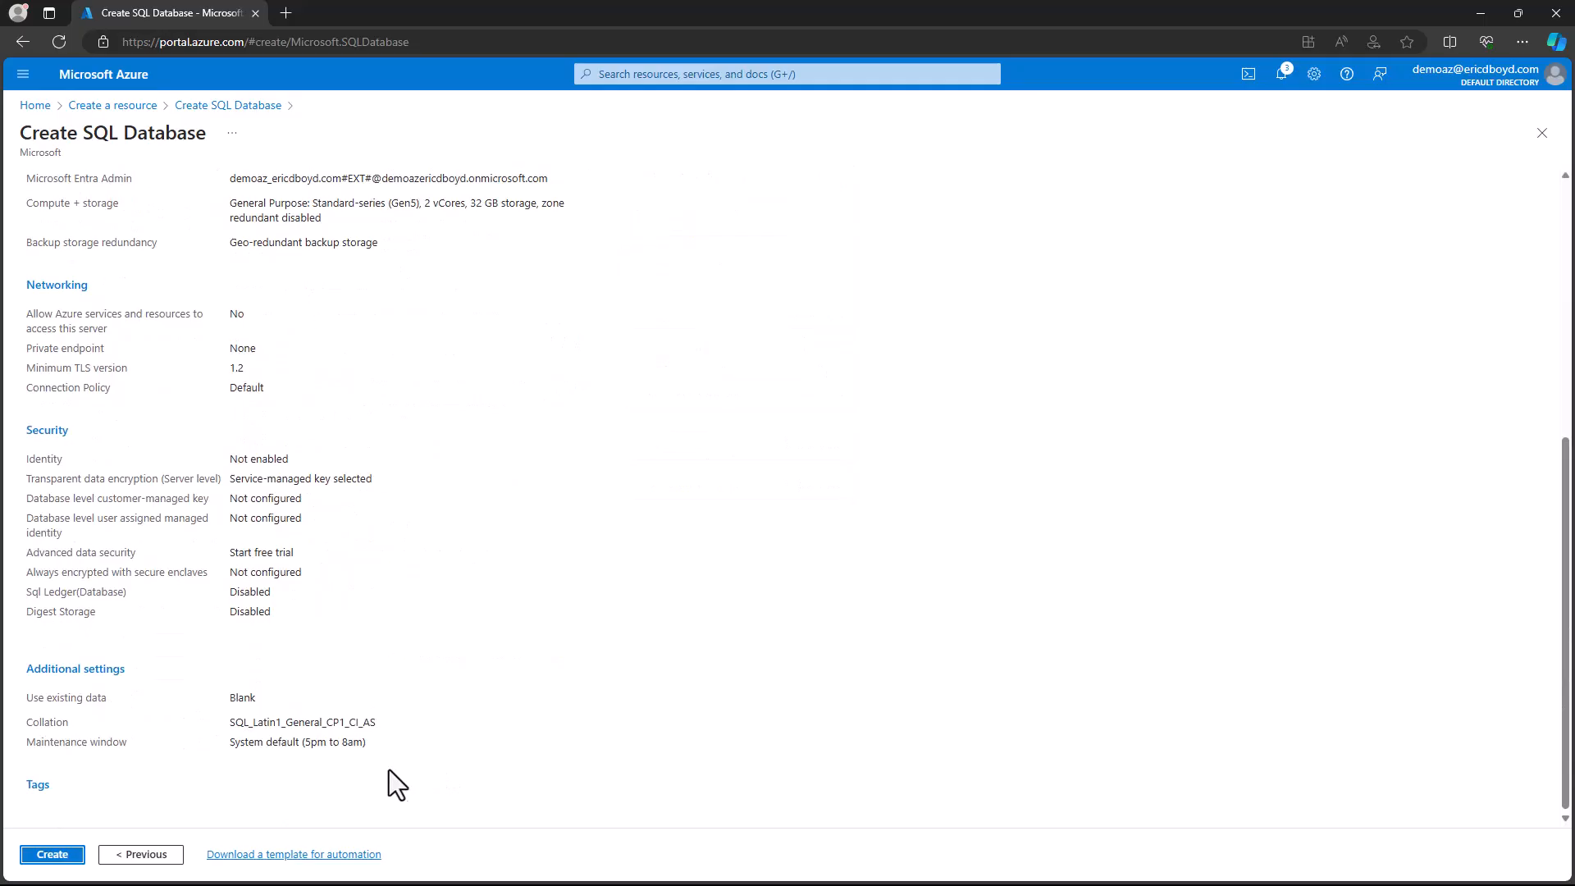
pyautogui.click(57, 856)
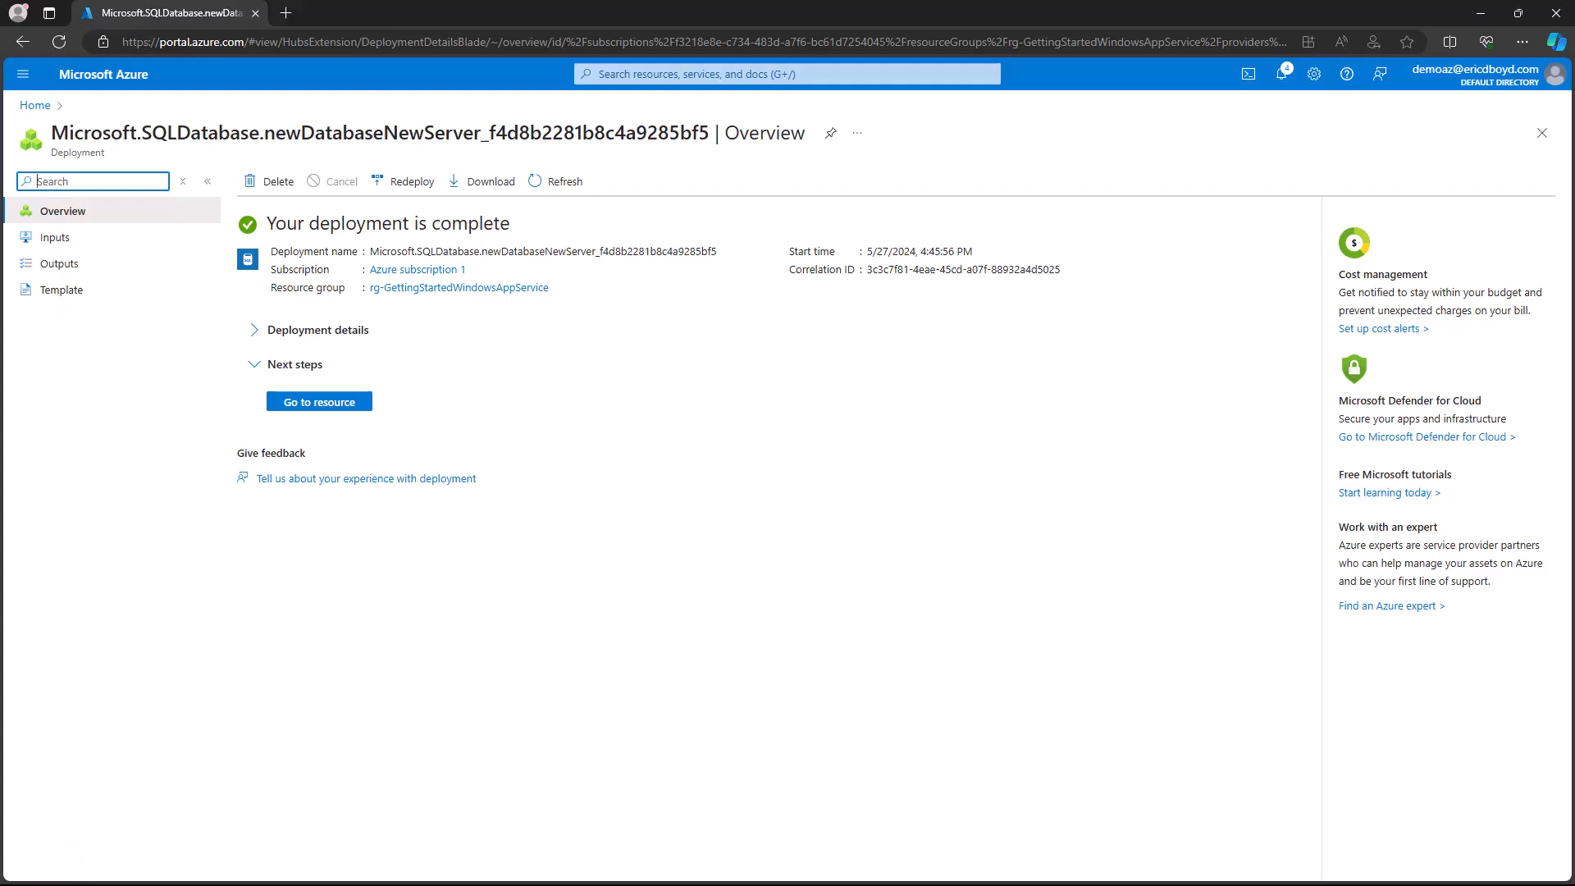
# - Copy the server name from the deployed database and enter it in a new Database Engine connection in SQL Server Management Studio
pyautogui.click(351, 404)
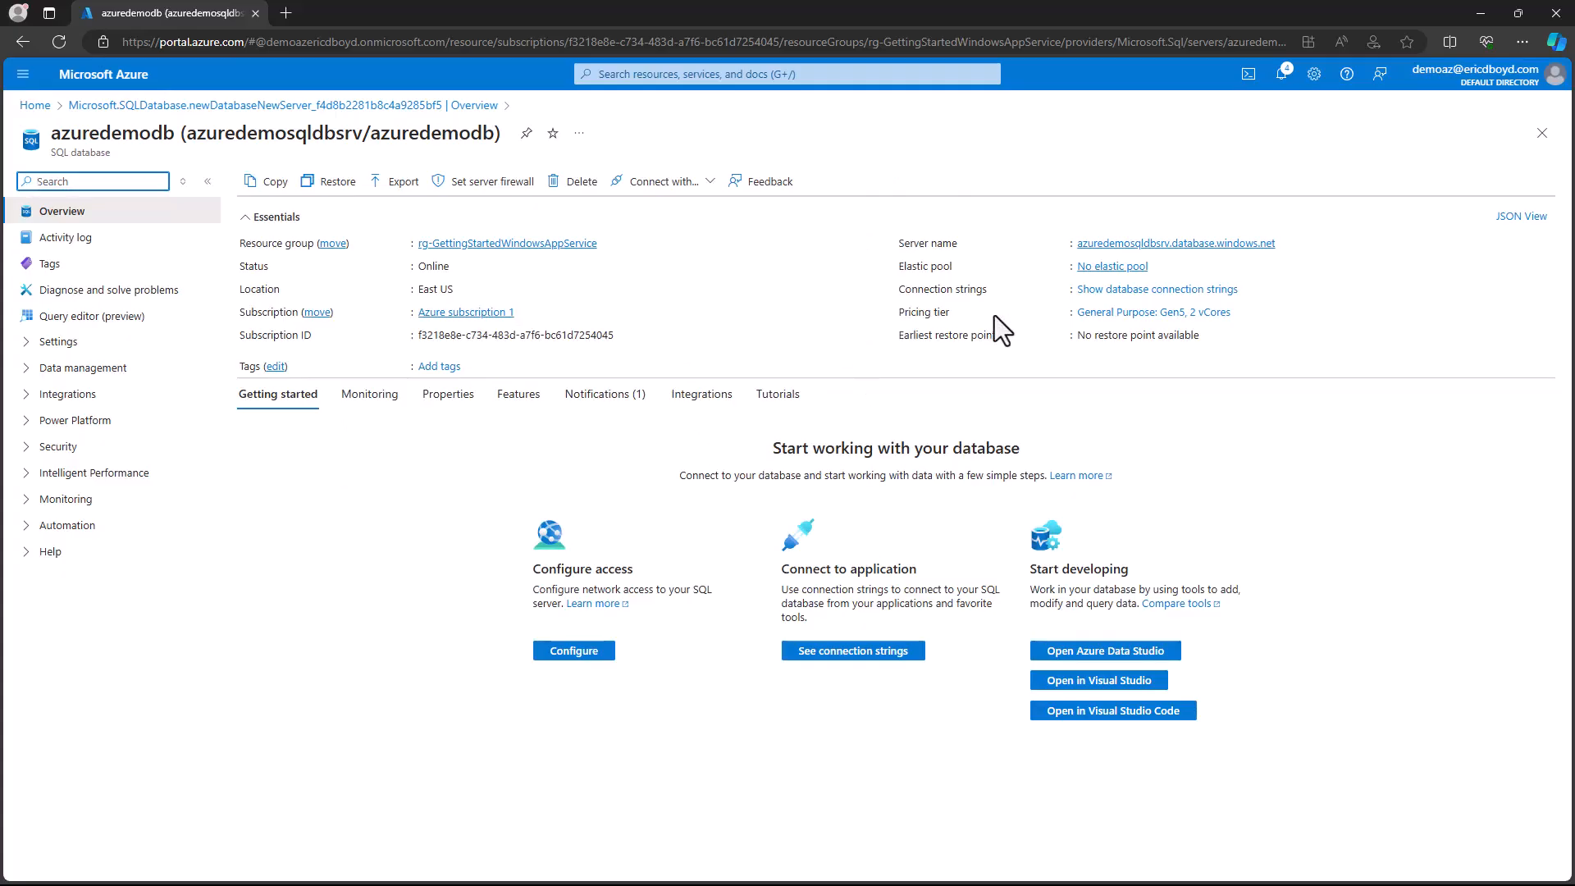
pyautogui.click(1286, 243)
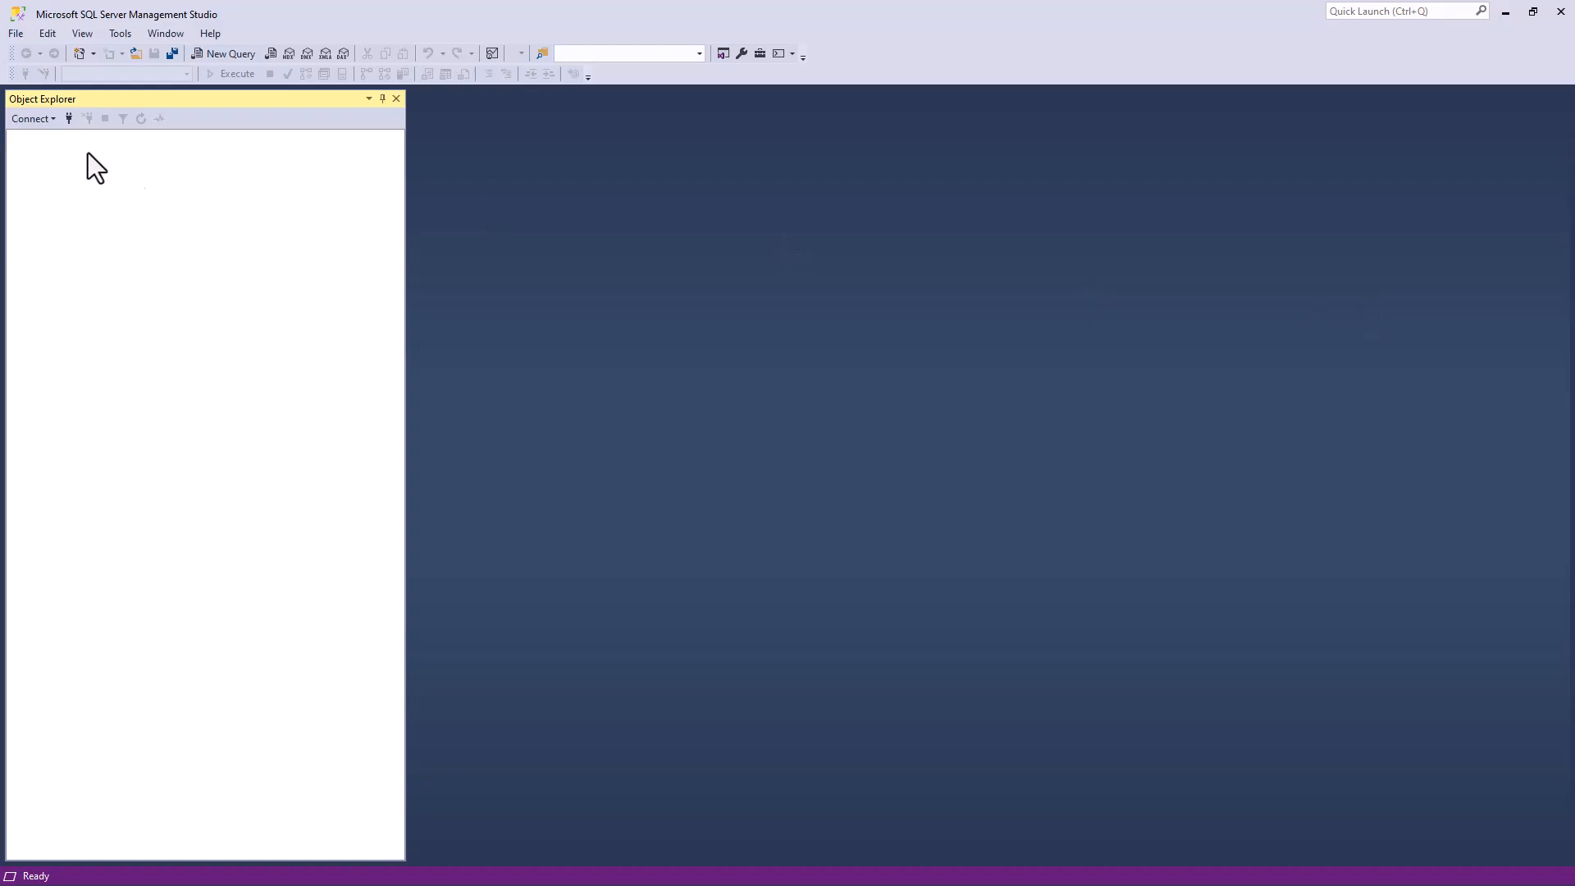
pyautogui.click(41, 120)
pyautogui.click(42, 131)
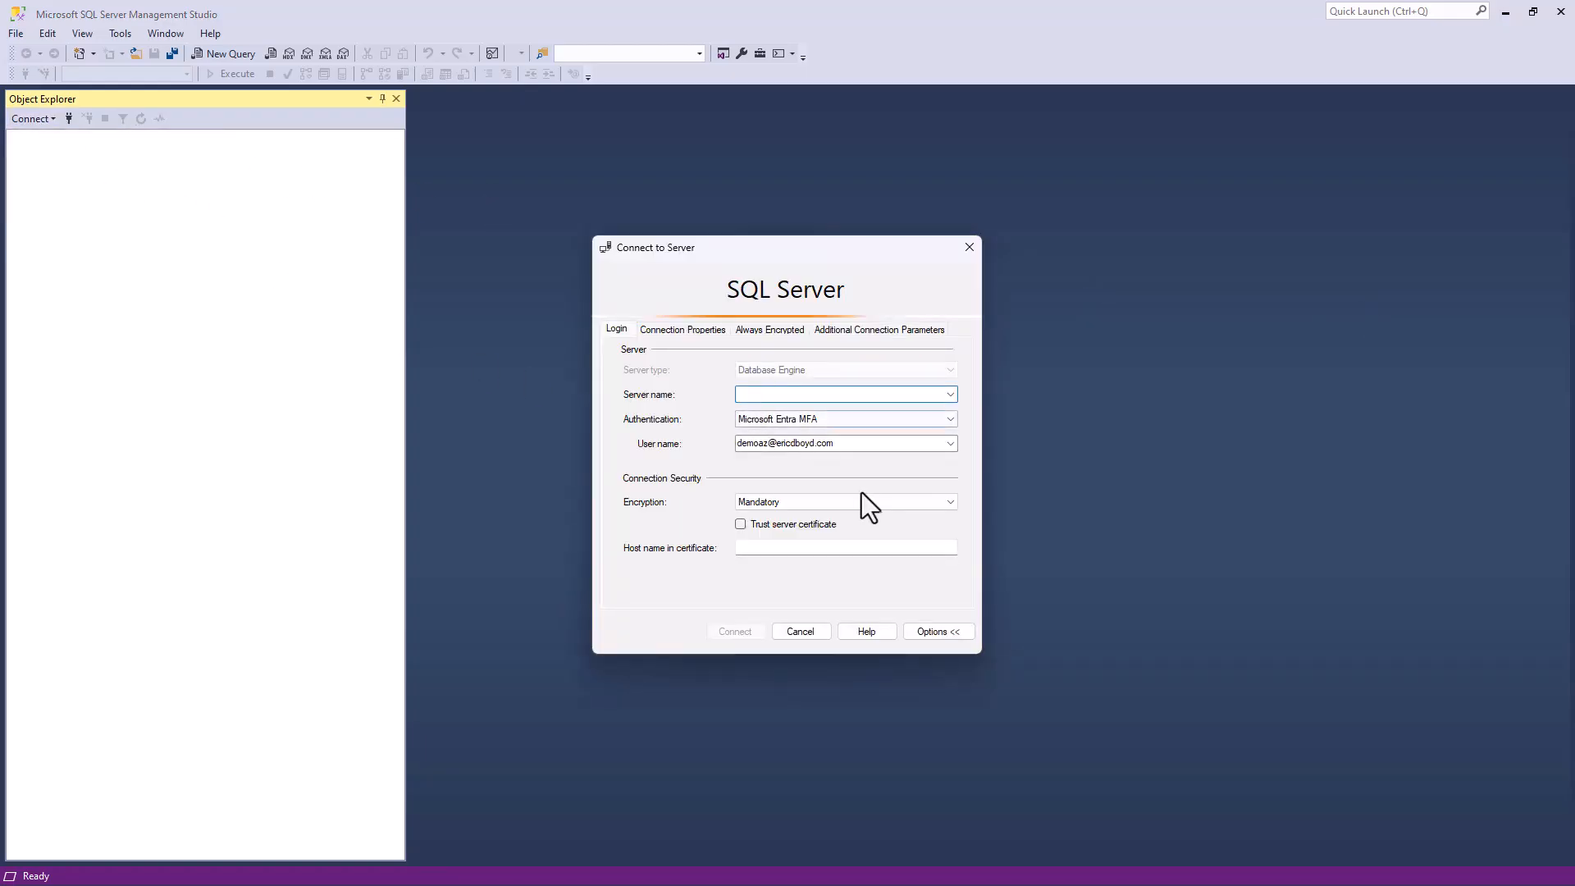
pyautogui.hotkey('ctrl', 'v')
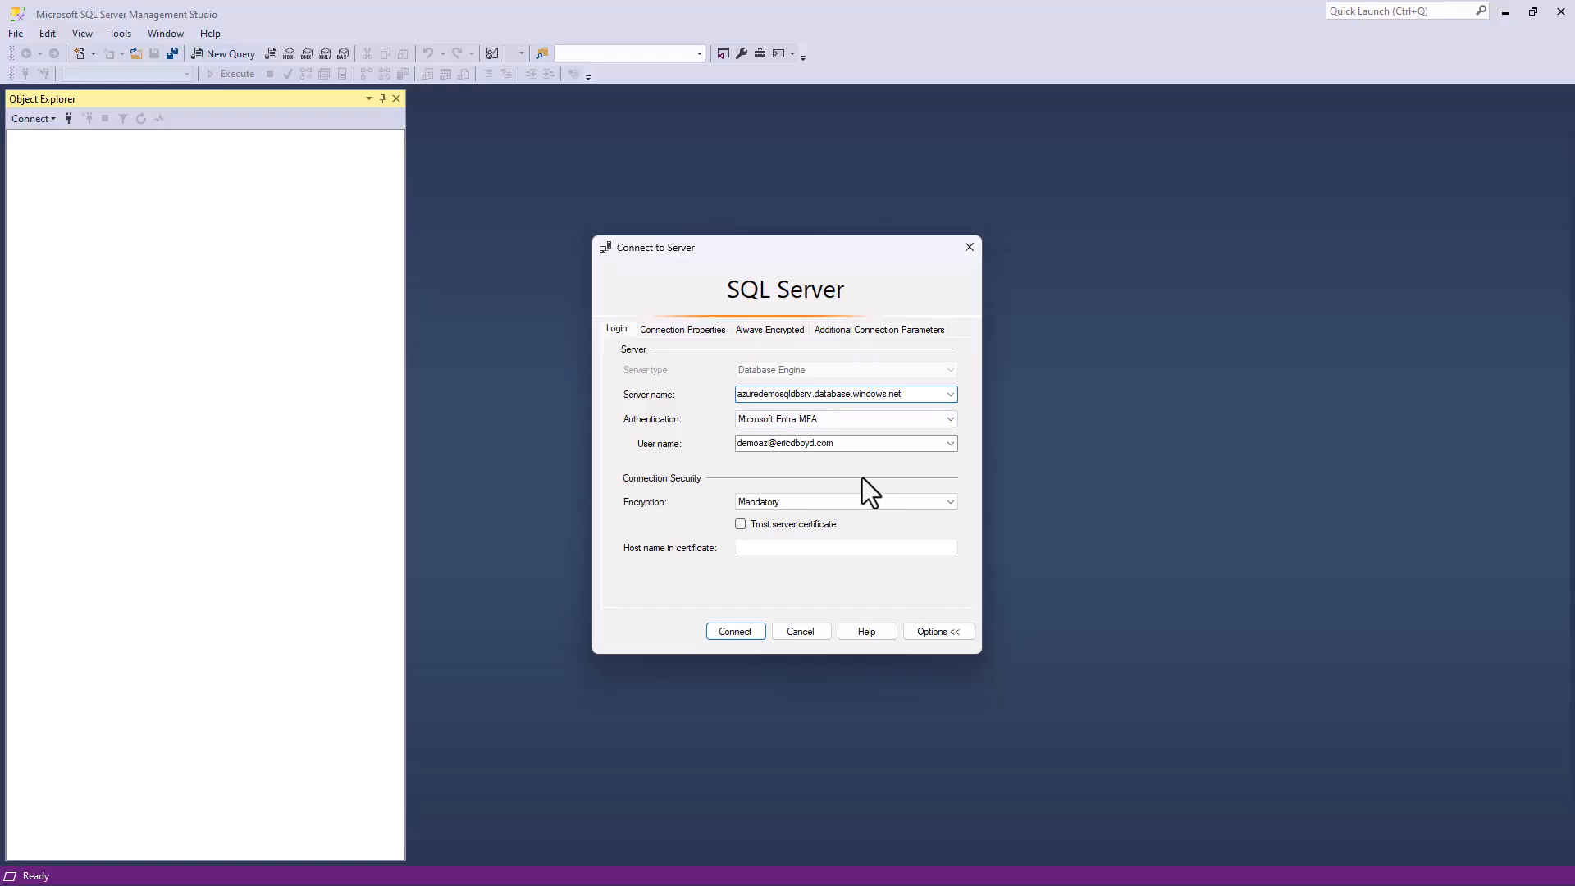
# - Try to connect to the server with Microsoft Entra MFA, signing in with the existing account
pyautogui.click(952, 420)
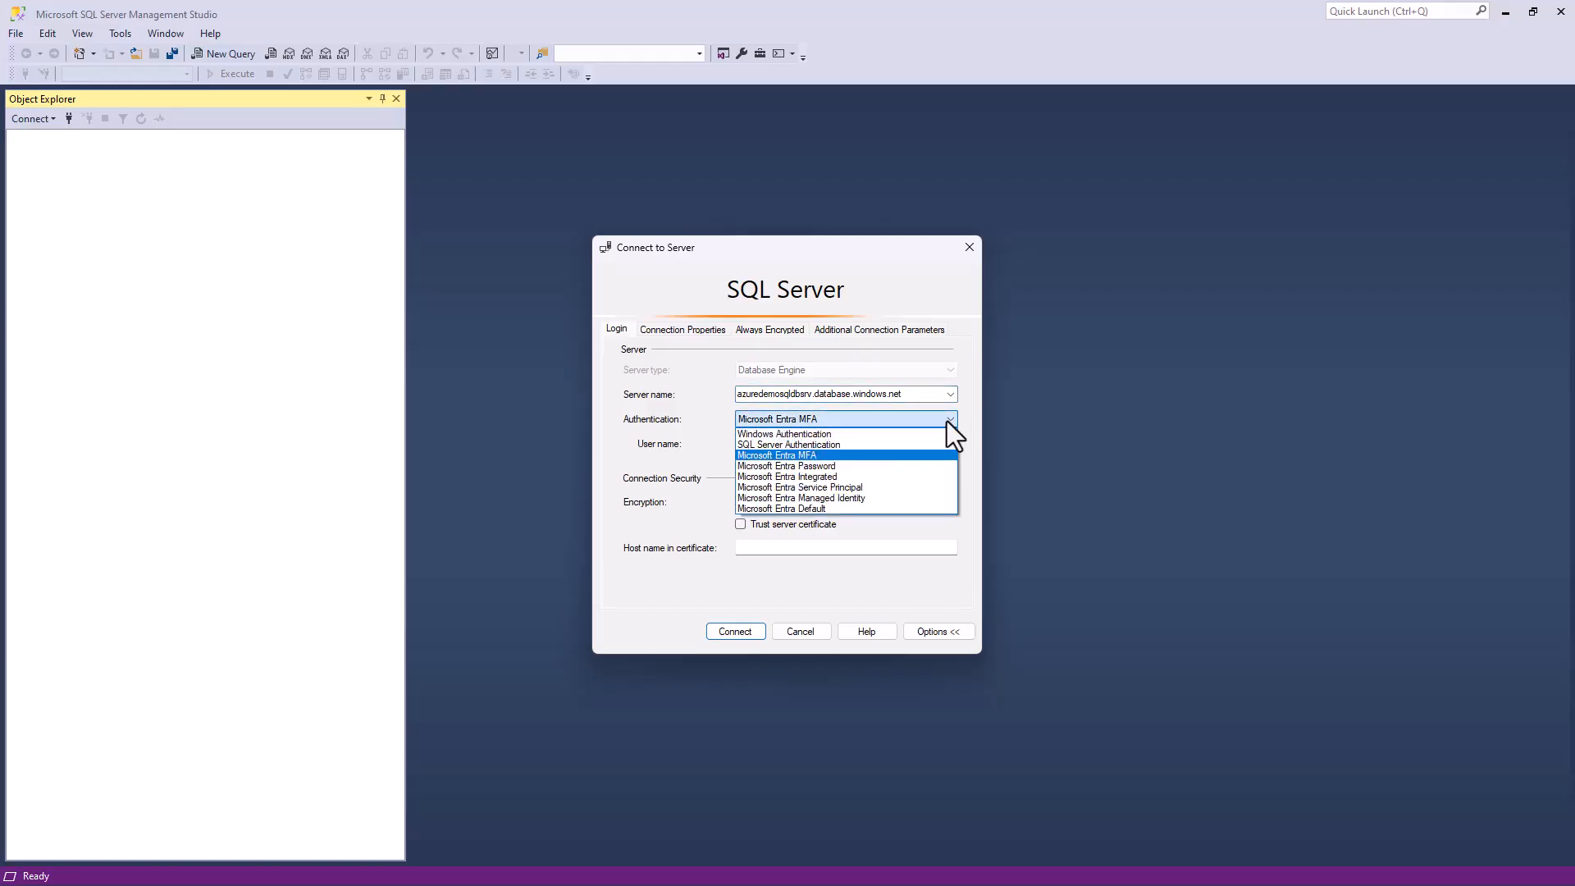
pyautogui.click(949, 421)
pyautogui.click(749, 631)
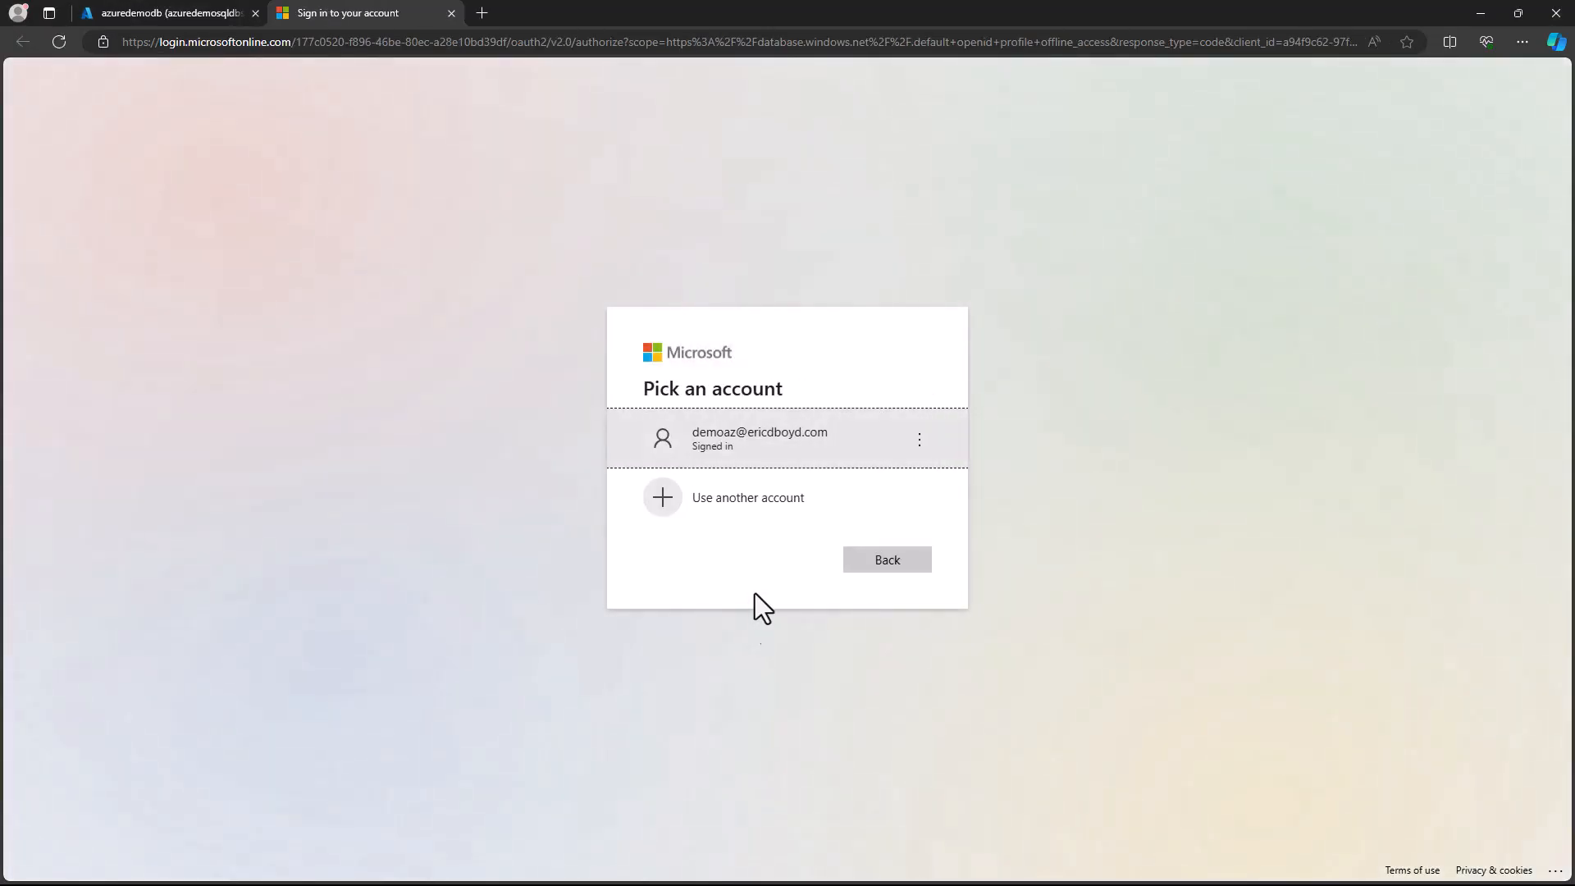
pyautogui.click(769, 453)
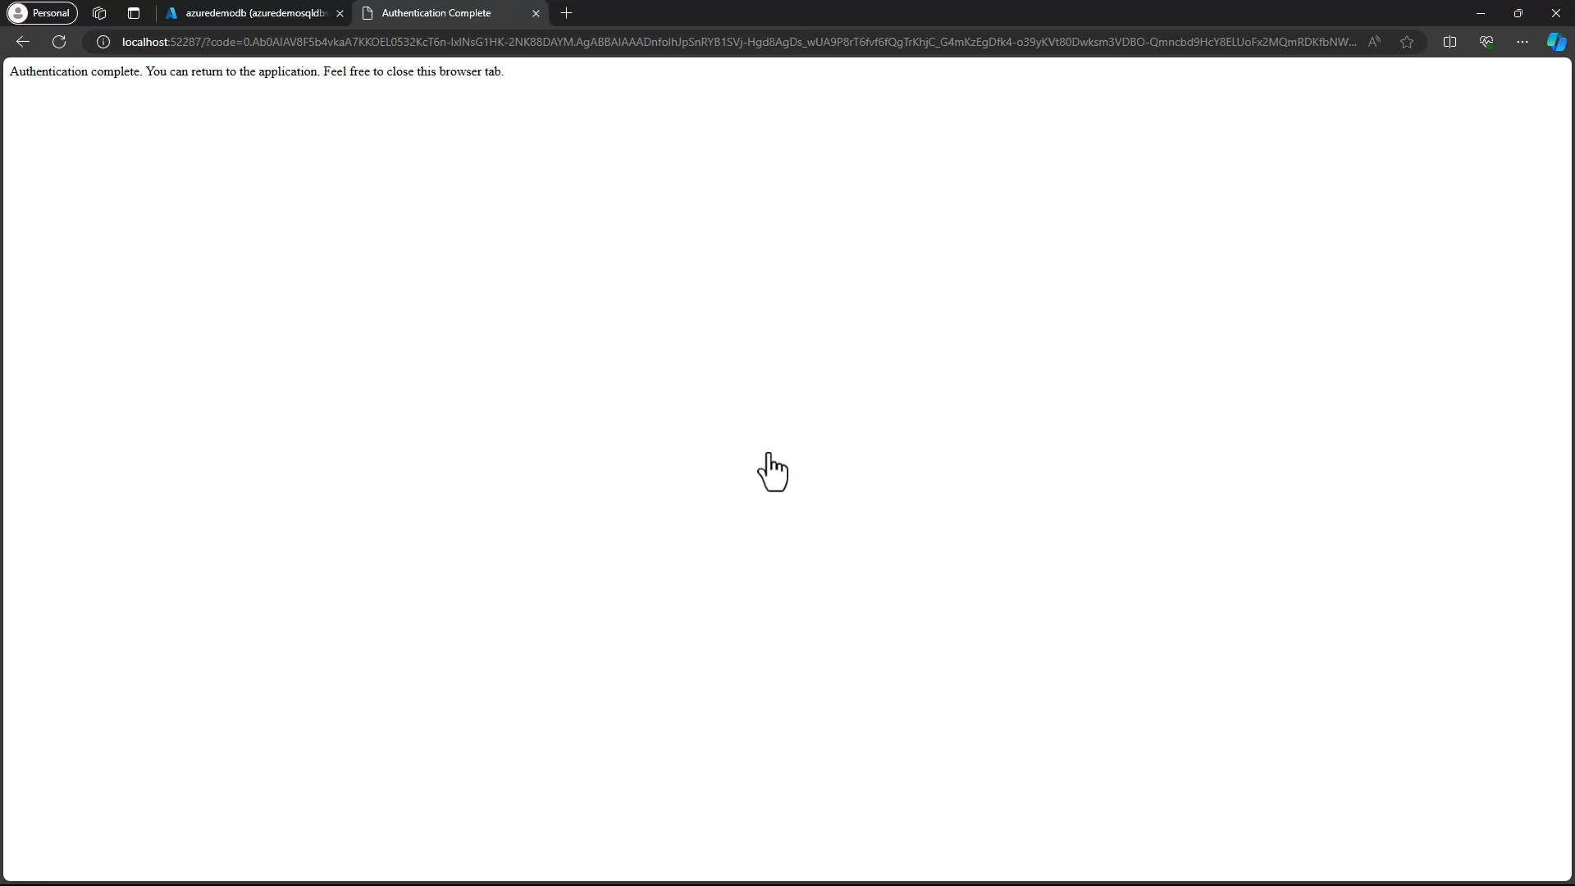
pyautogui.click(533, 12)
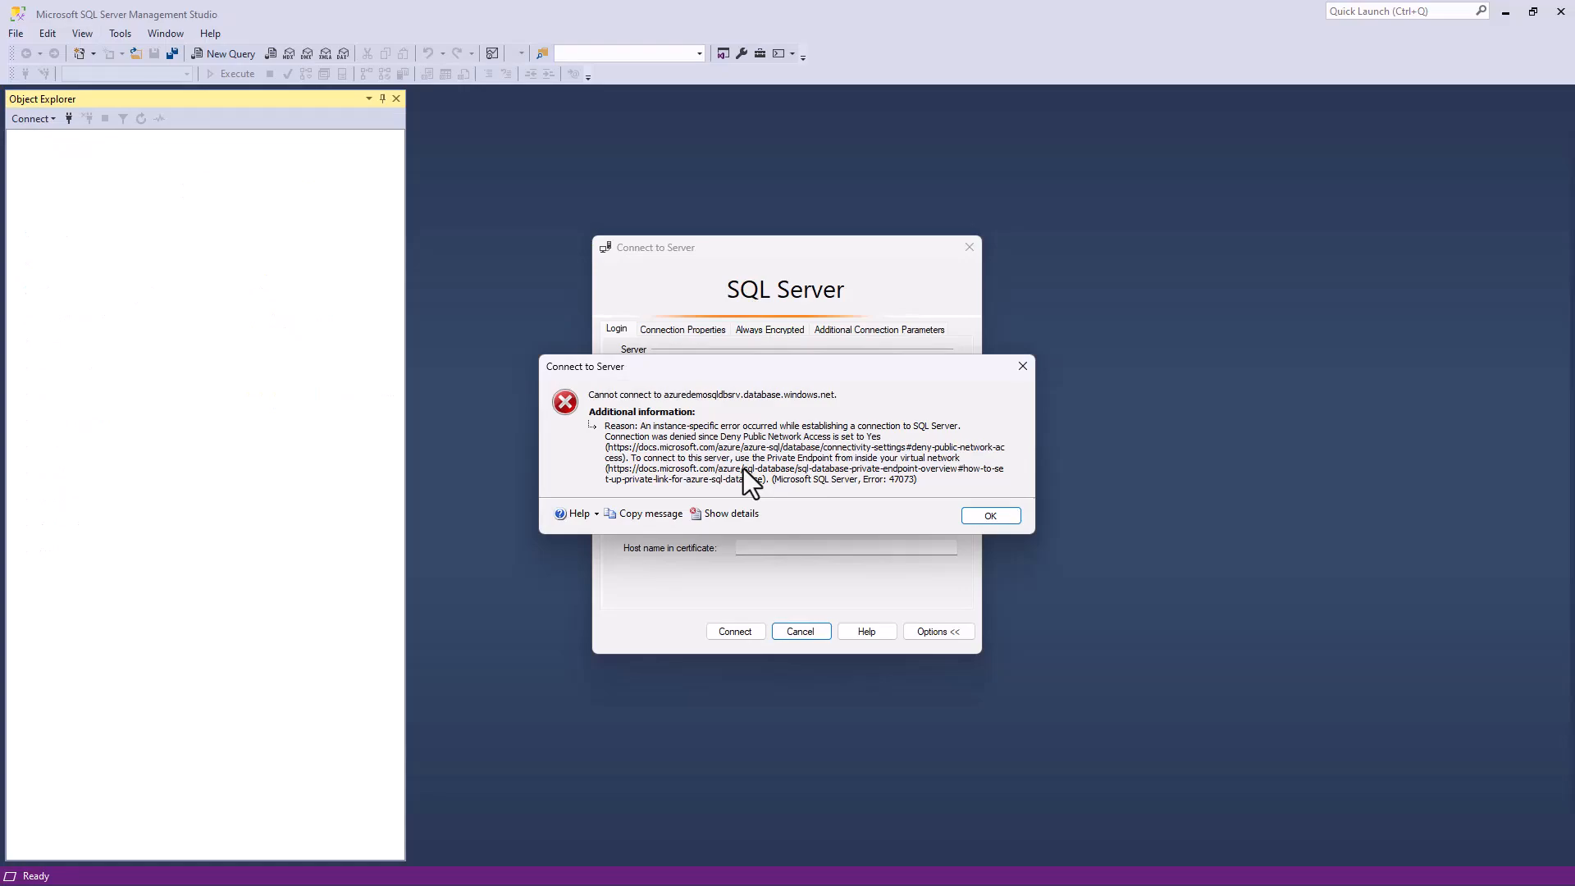
pyautogui.click(977, 514)
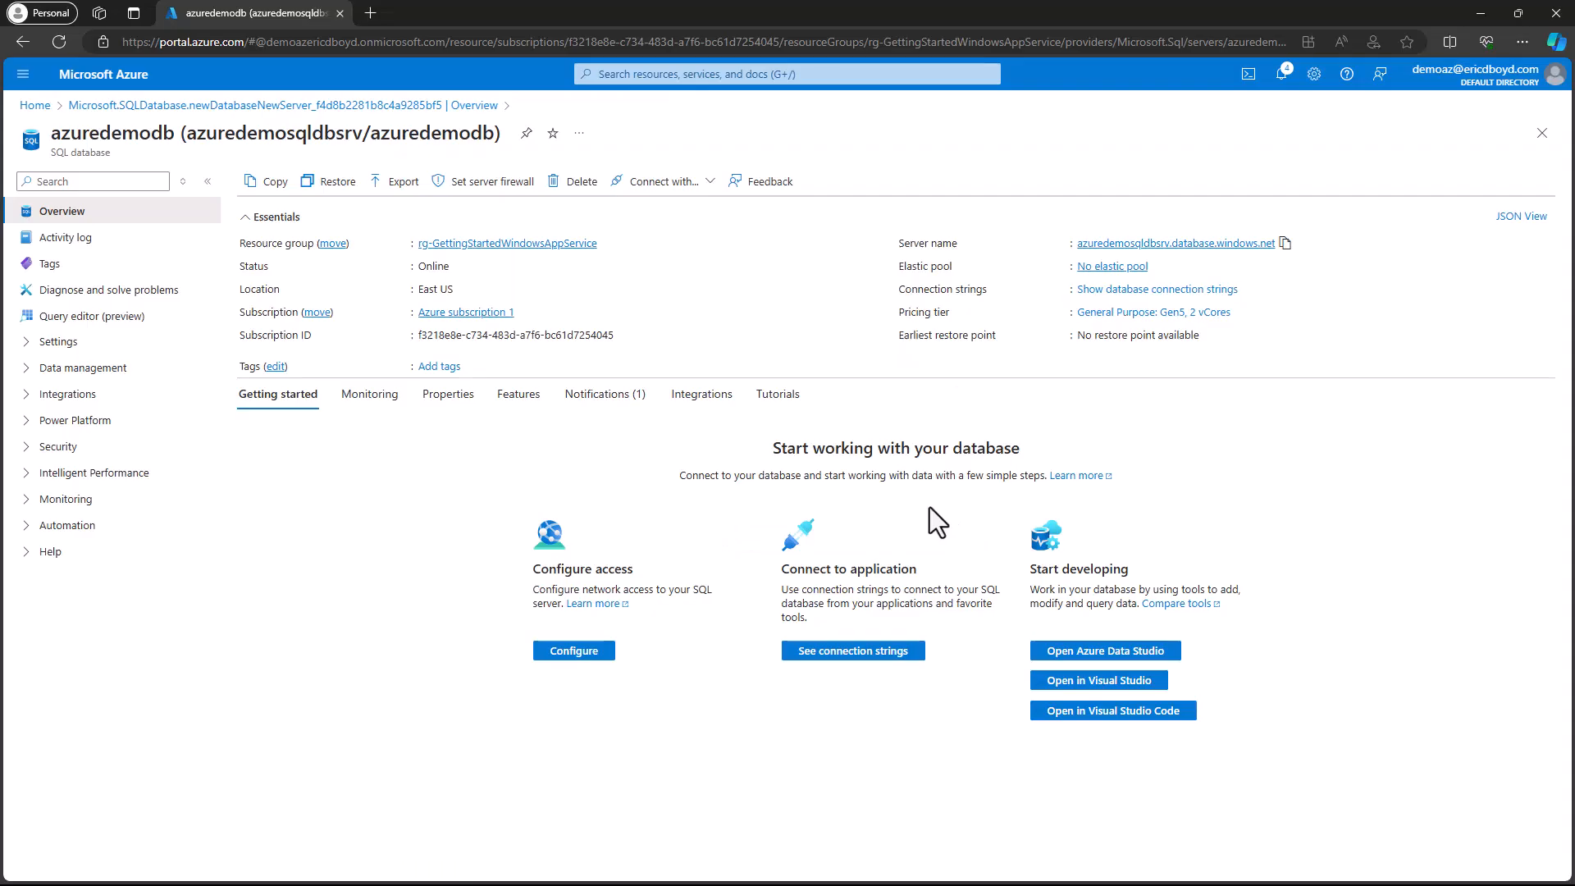
# - In the Azure portal, set the server's public network access to Selected networks and add a firewall rule for the client IPv4 address
pyautogui.click(495, 184)
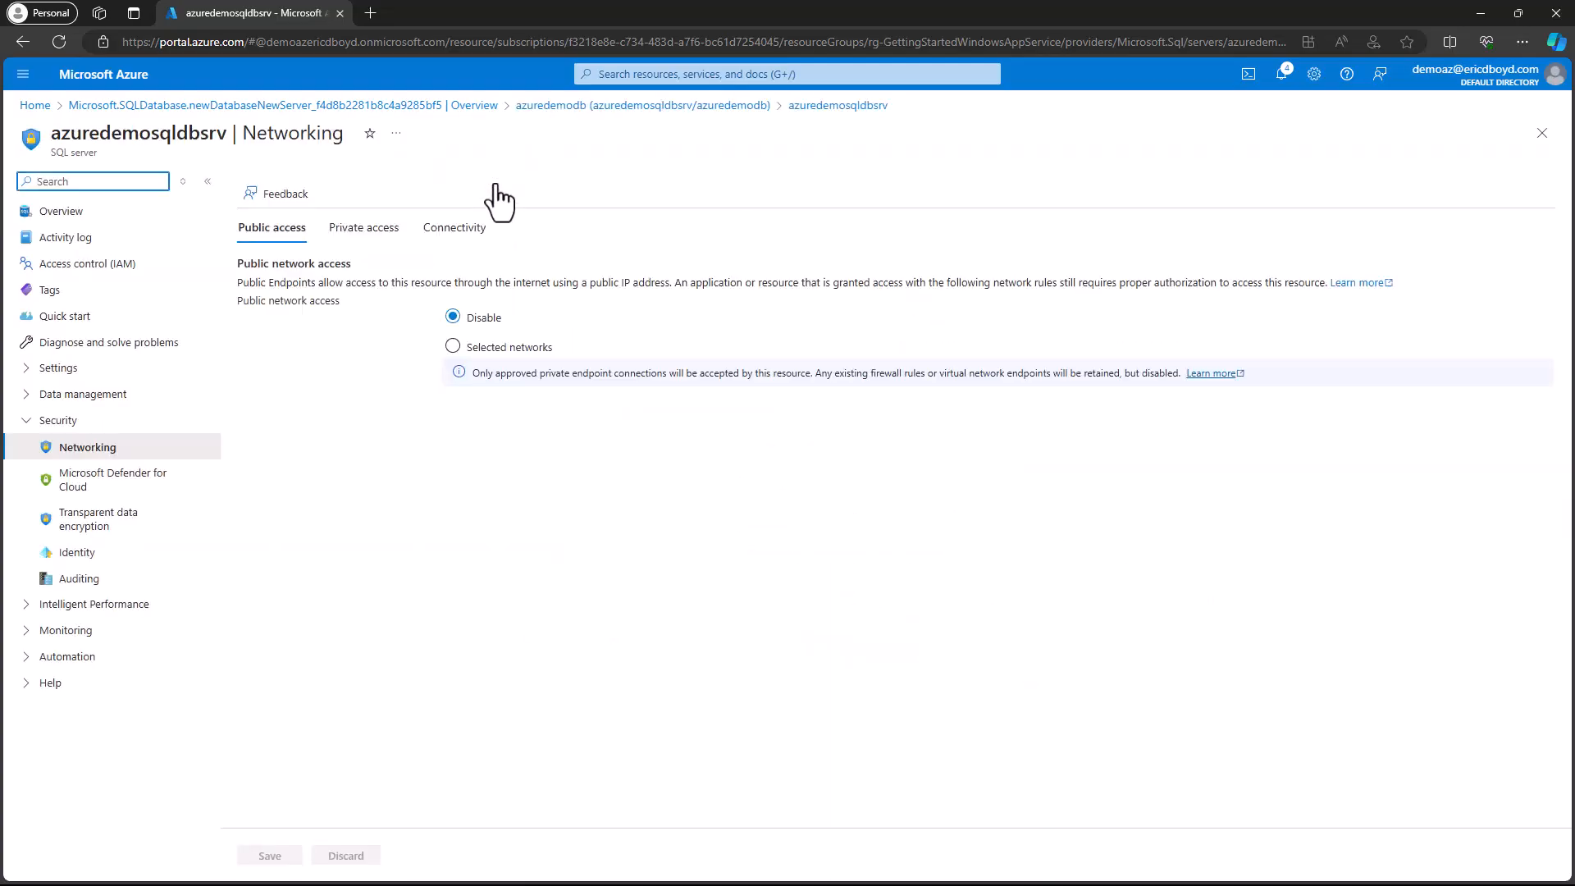
pyautogui.click(453, 346)
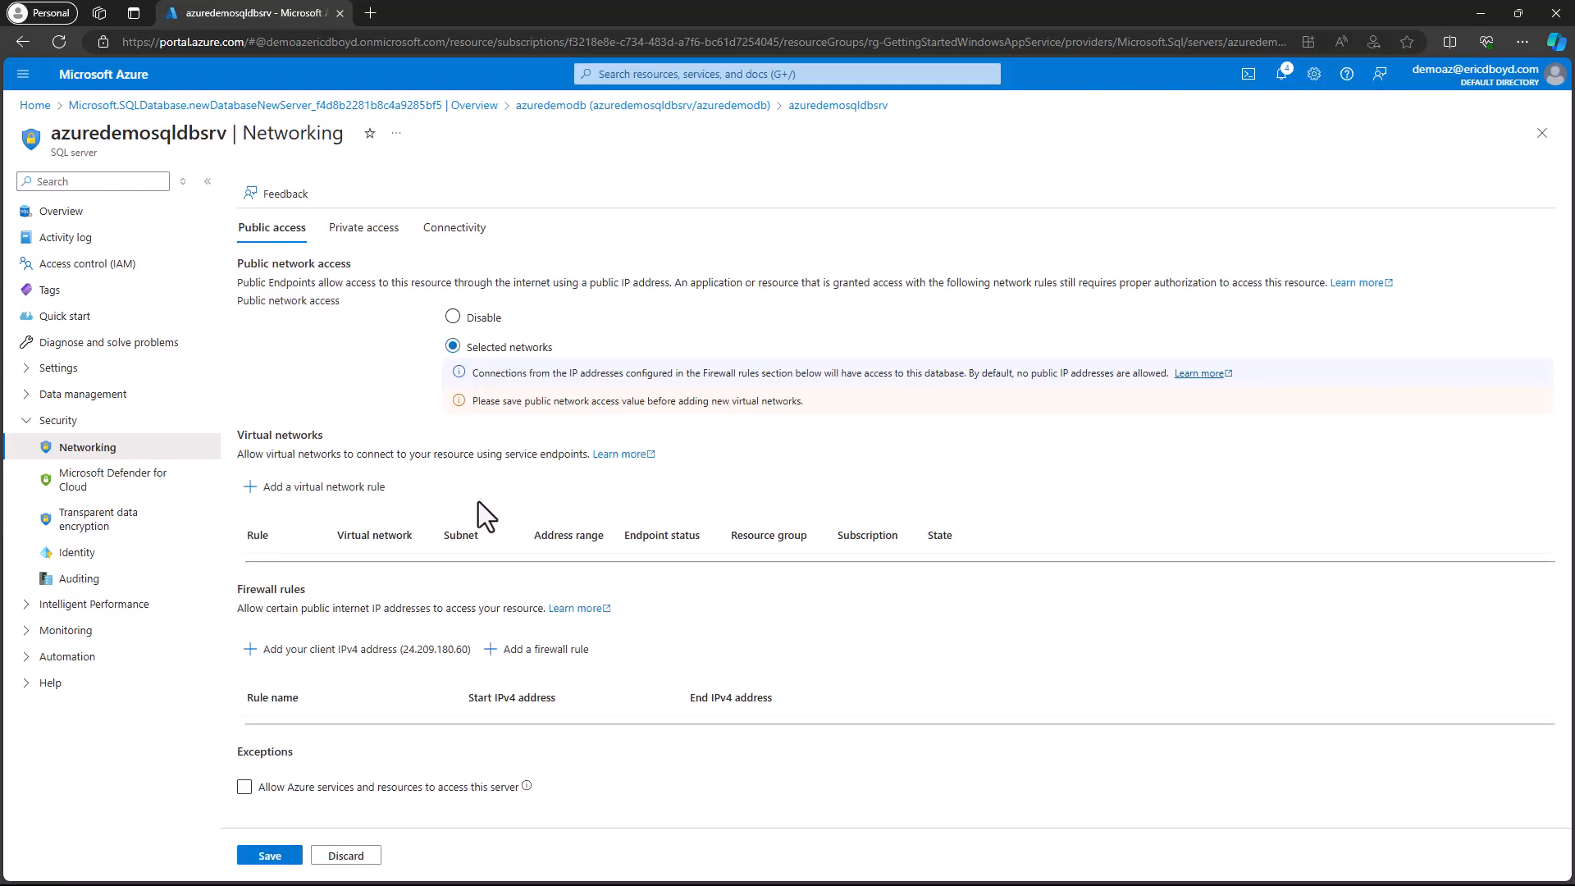
pyautogui.click(431, 648)
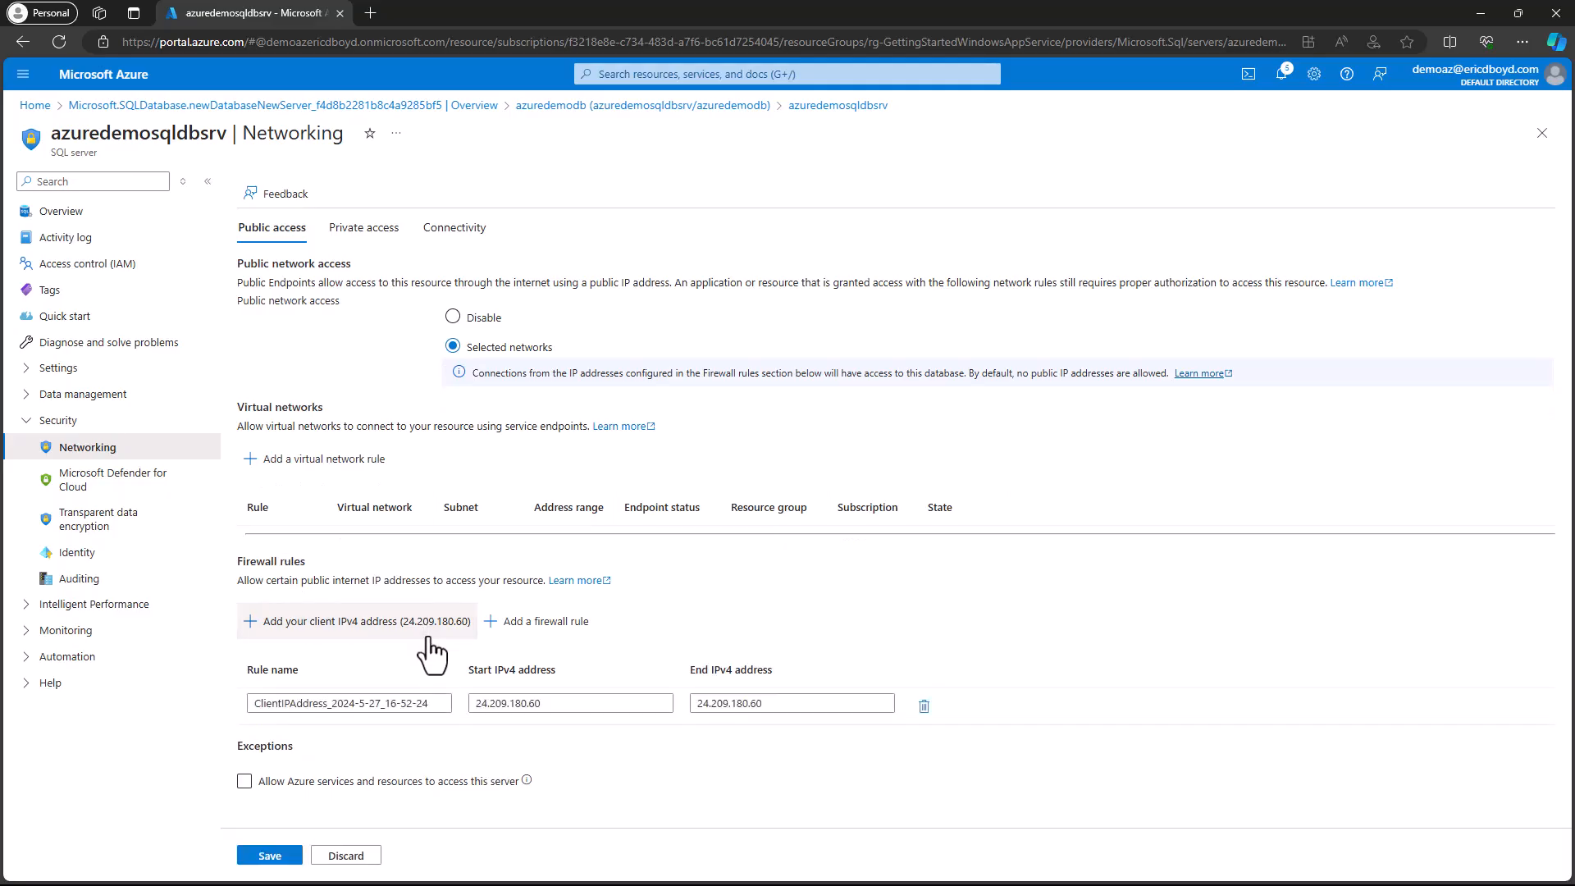
# - Rename the client IP firewall rule using the owner's first name followed by "s-Office", and save the server's networking settings
pyautogui.moveTo(443, 704); pyautogui.dragTo(275, 717)
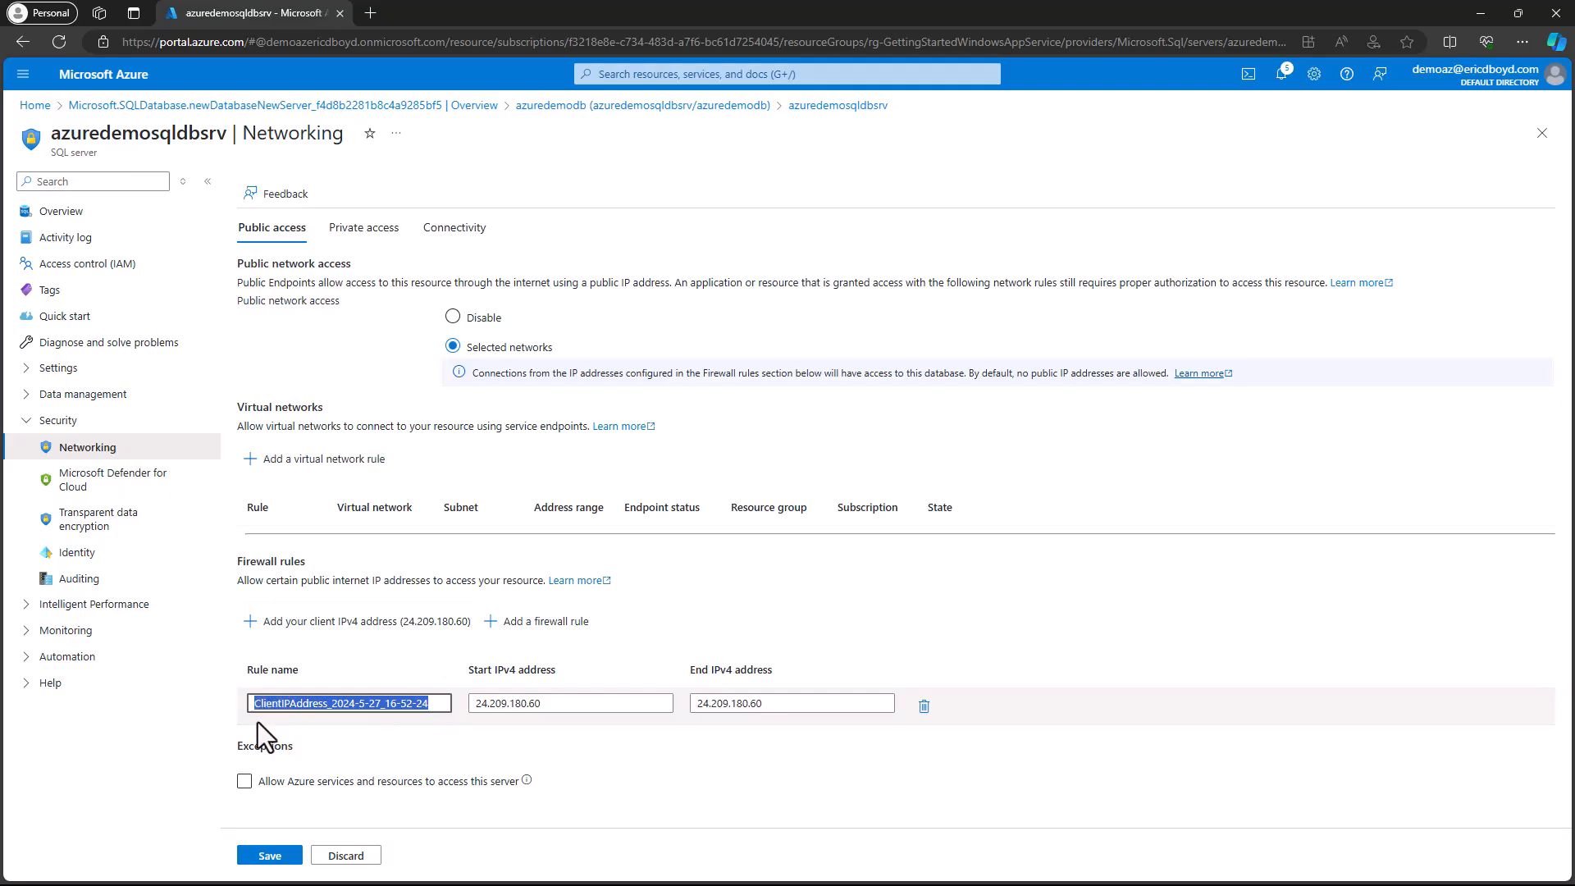
pyautogui.write('Eric')
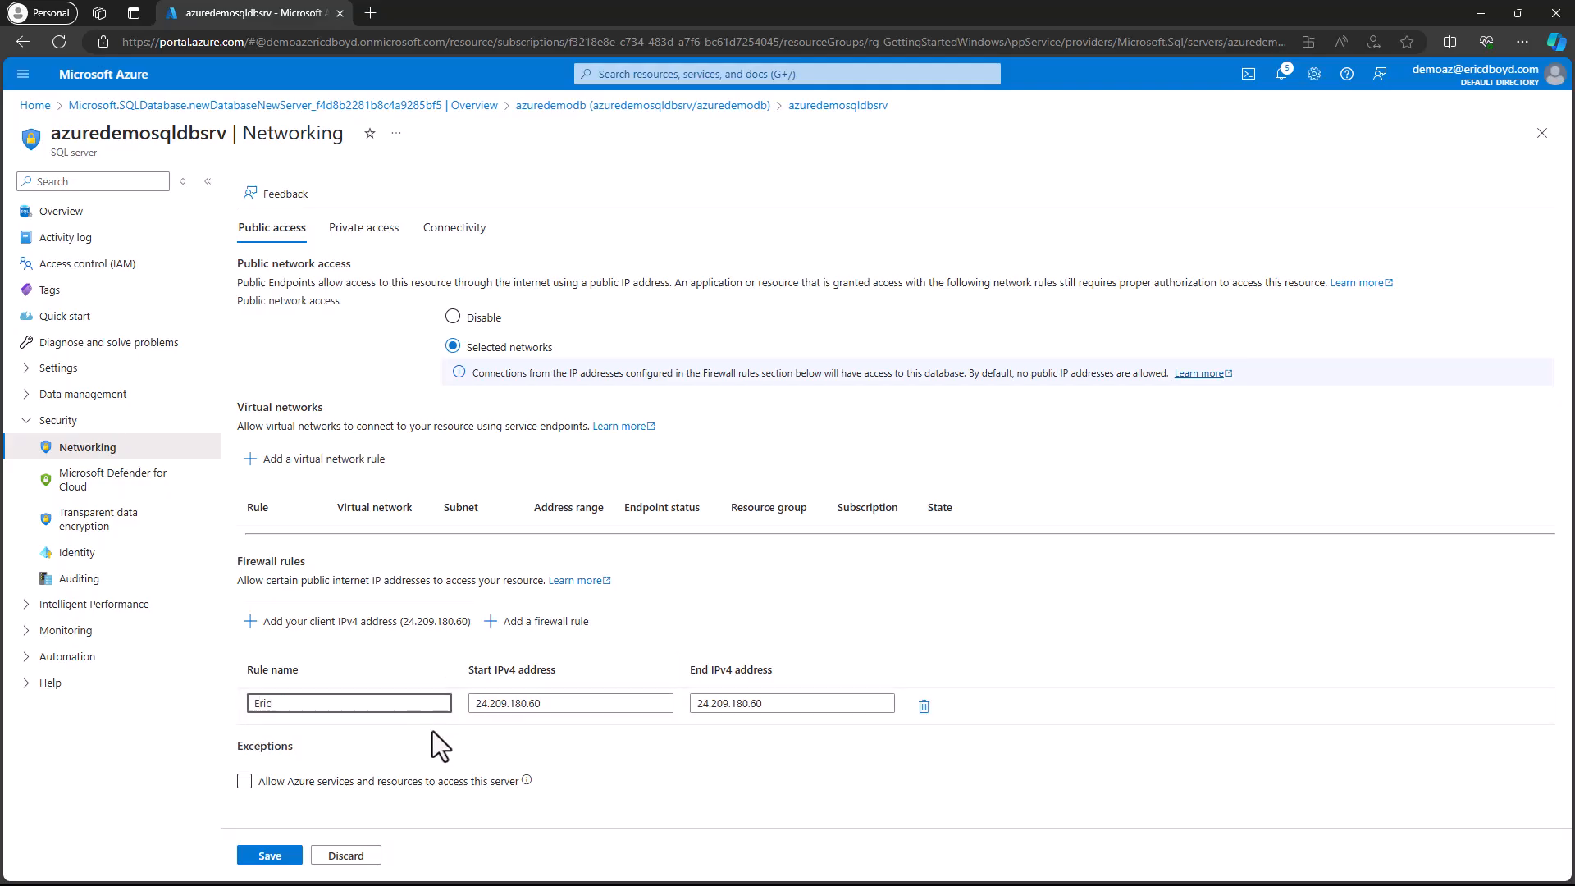
pyautogui.write('s-Office')
pyautogui.press('Tab')
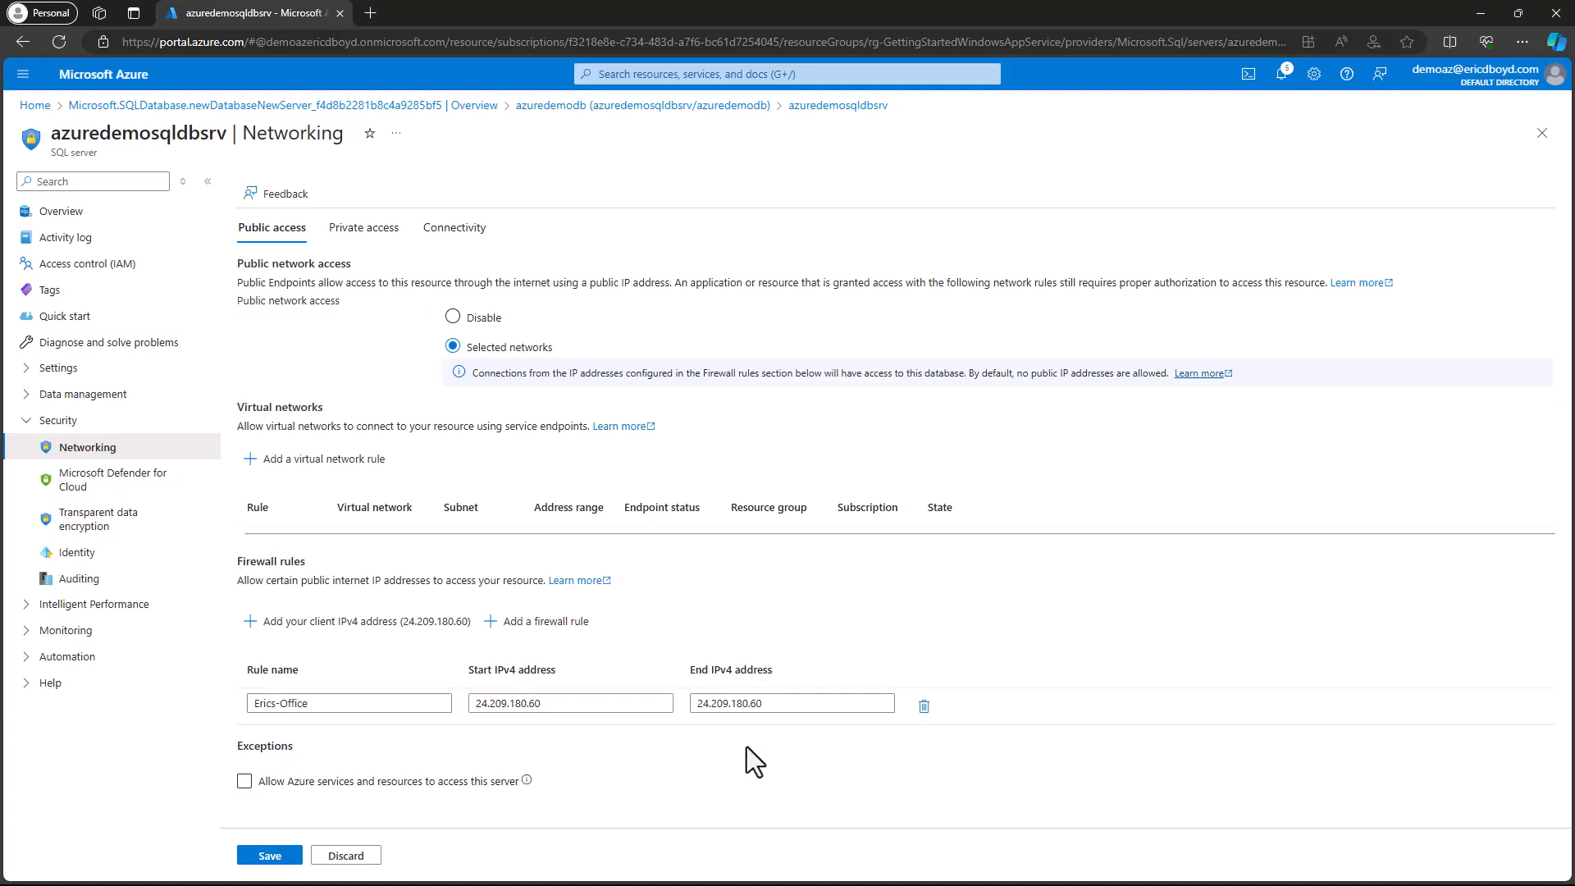
pyautogui.click(289, 857)
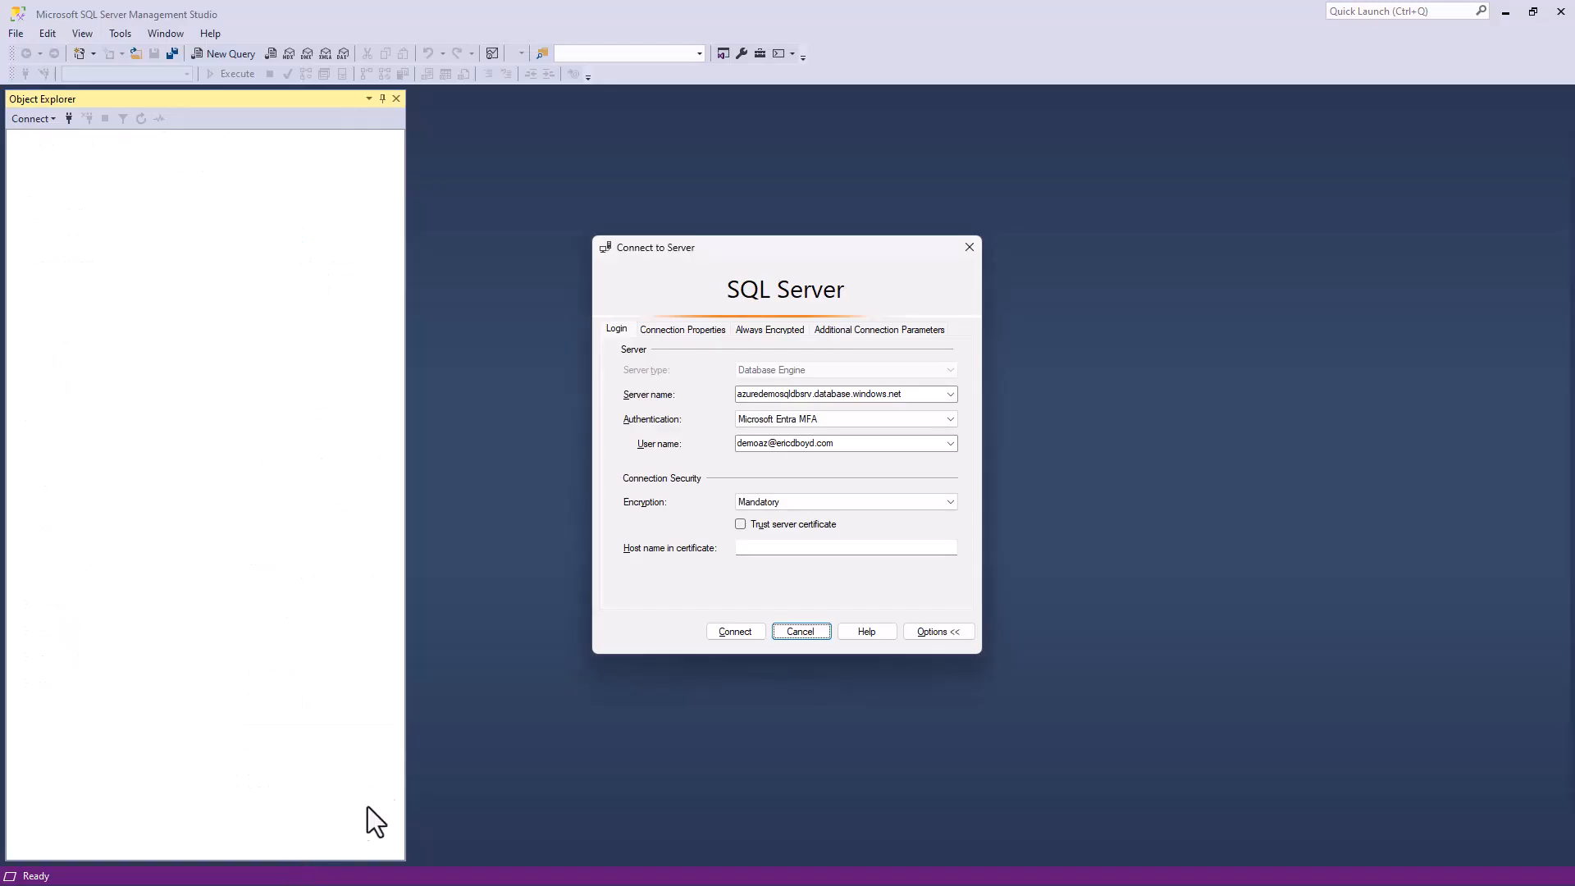
# - In SQL Server Management Studio, connect to the Azure SQL server with the entered login settings and expand the Tables folder of azuredemodb
pyautogui.click(717, 636)
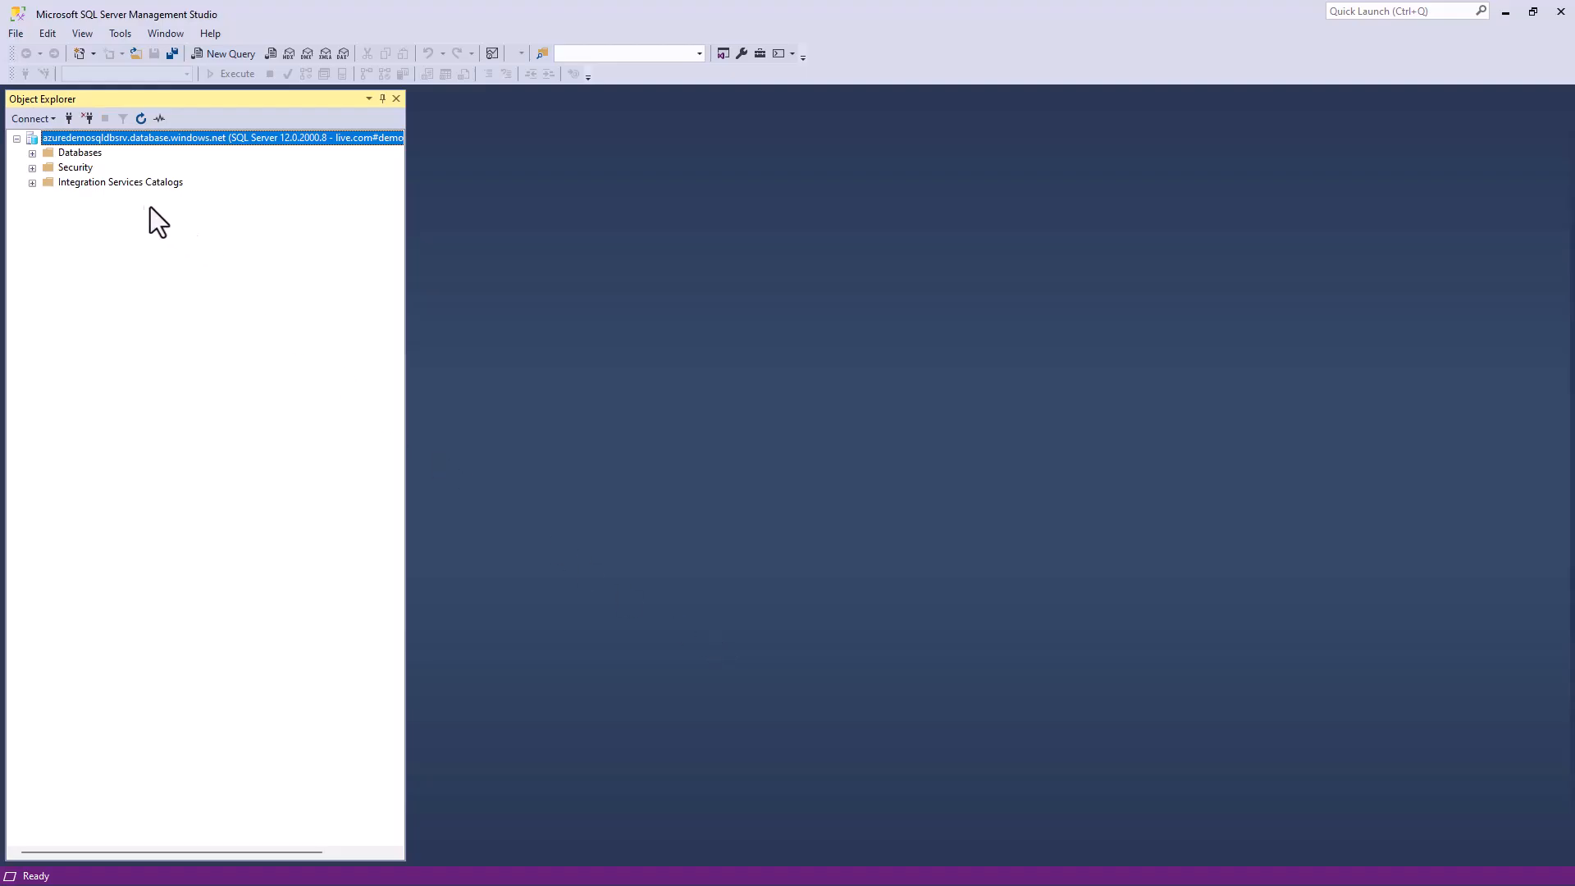
pyautogui.click(34, 154)
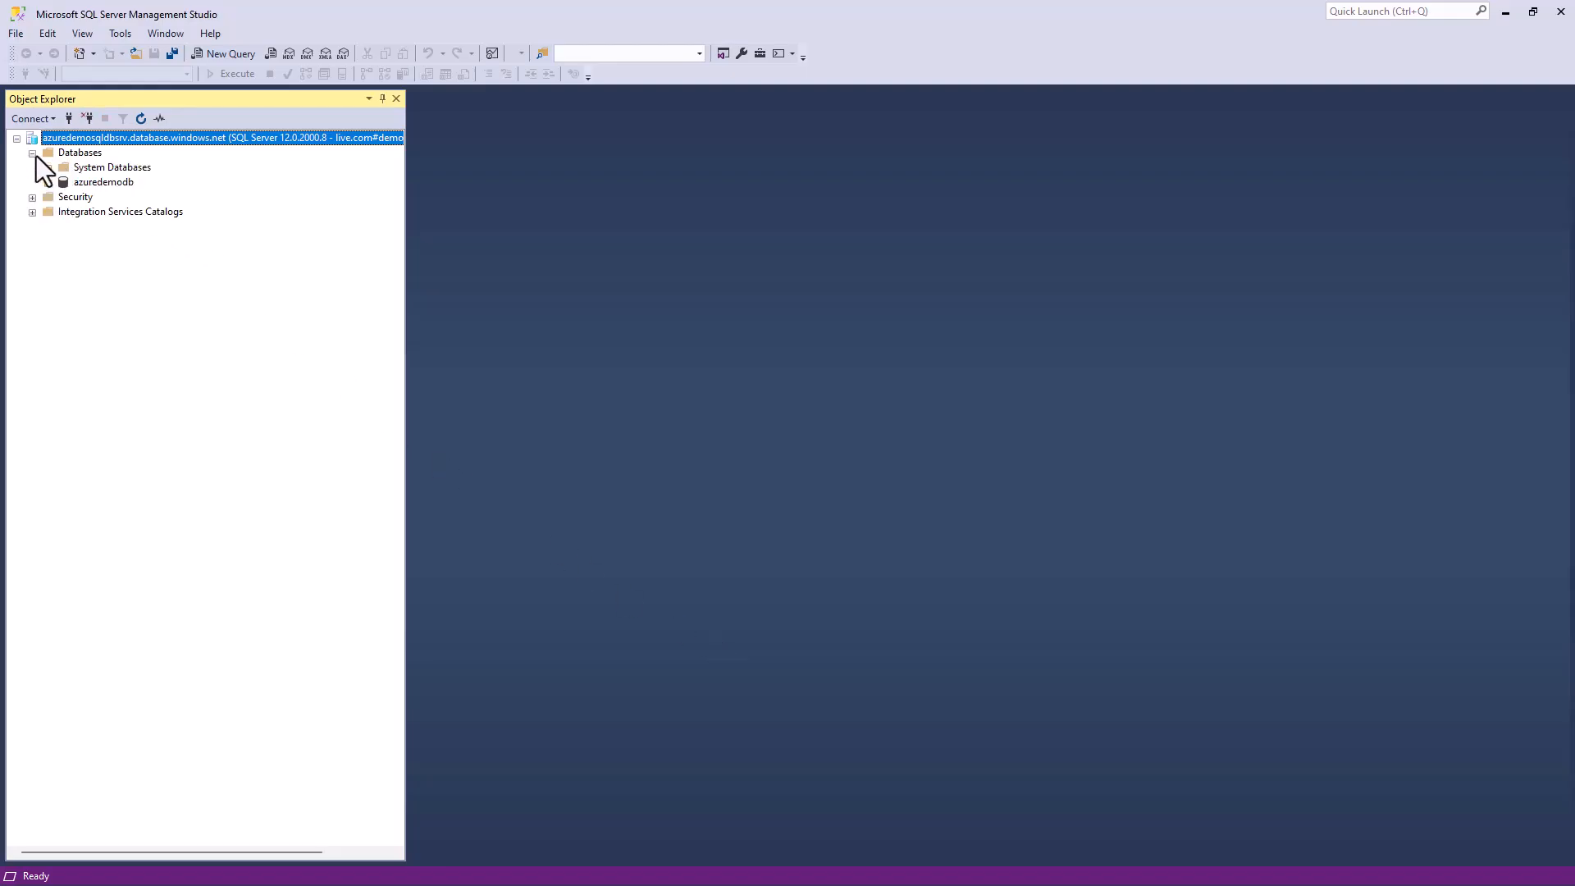
pyautogui.click(48, 183)
pyautogui.click(63, 212)
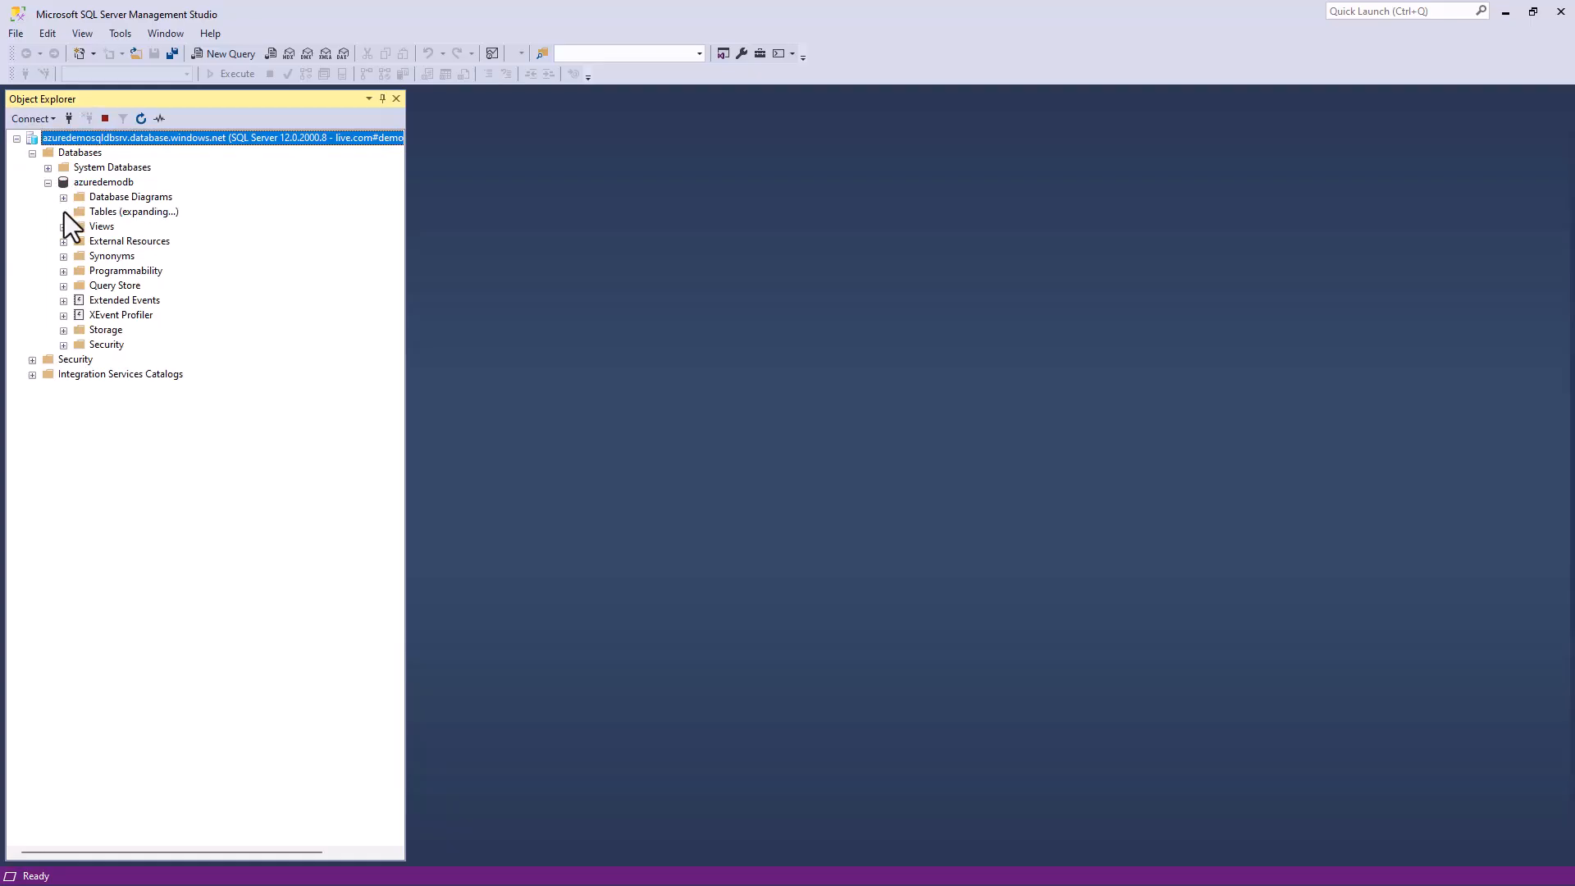